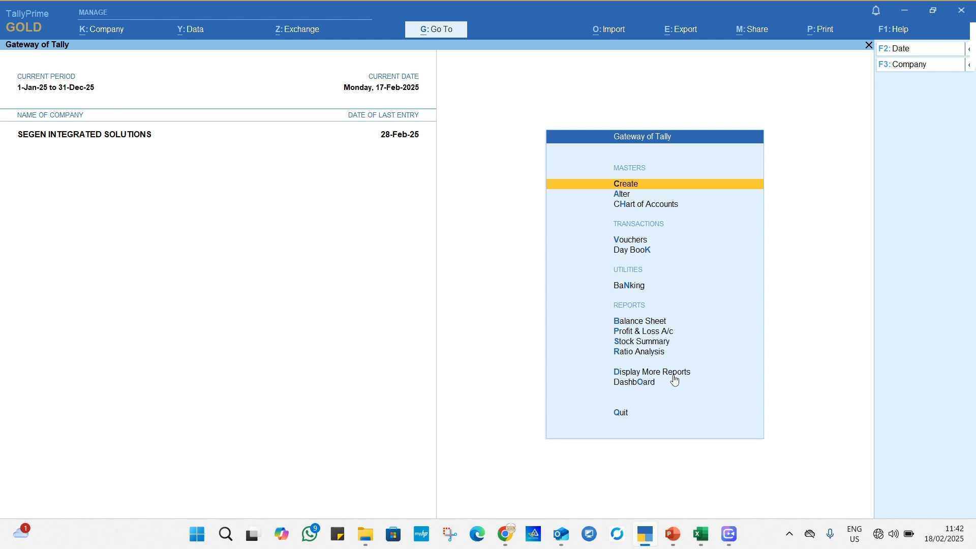
Start a new receipt voucher and set its voucher date to 31-03-2025.
key("Down")
key("Down")
key("Down")
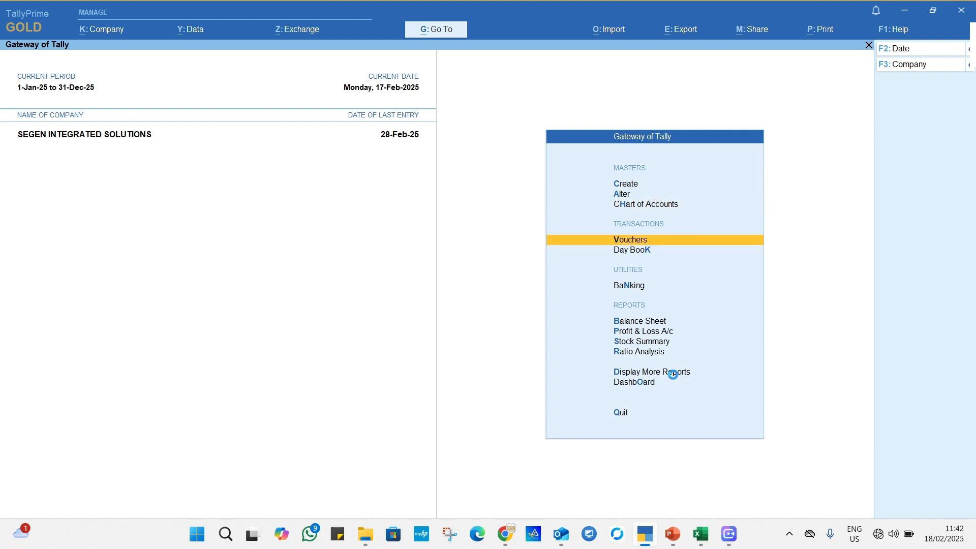
key("Return")
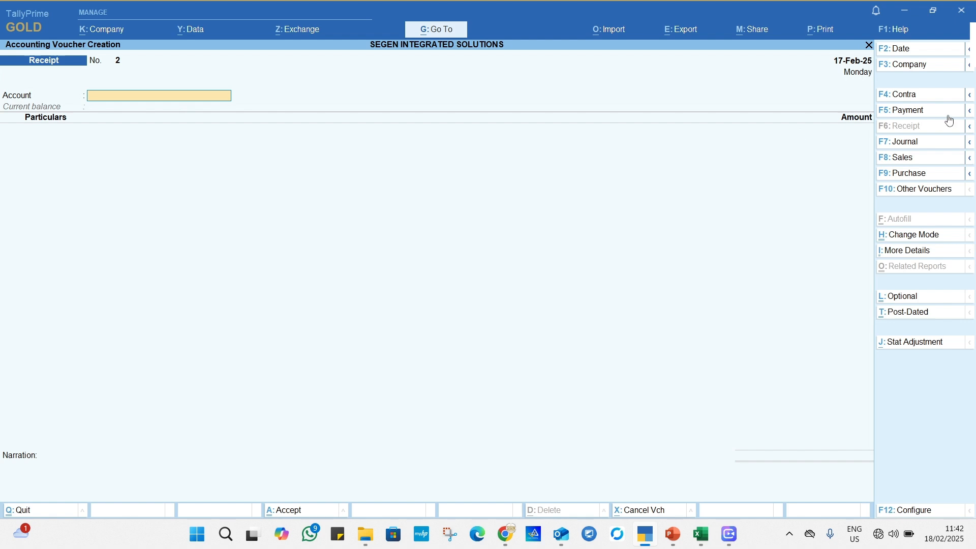
left_click(902, 53)
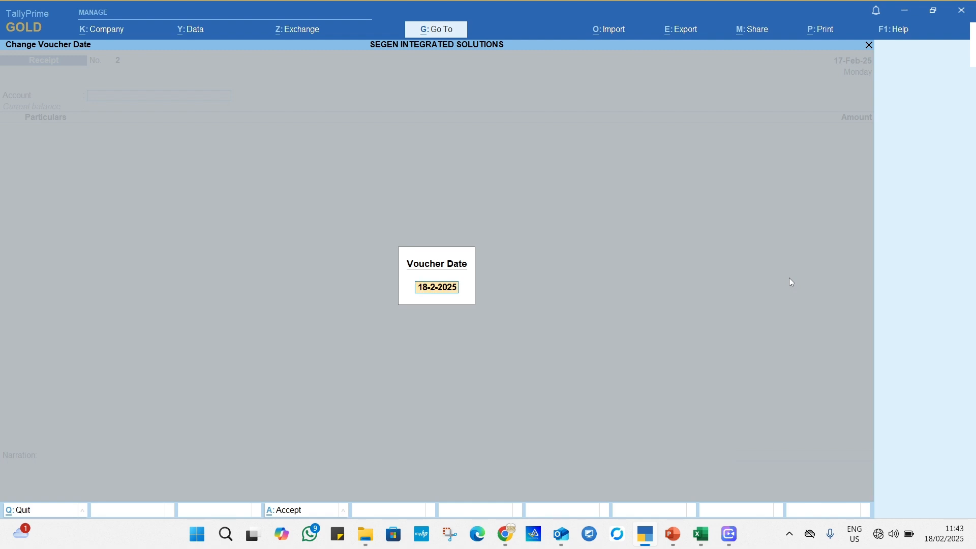
type("31-03-2025")
key("Return")
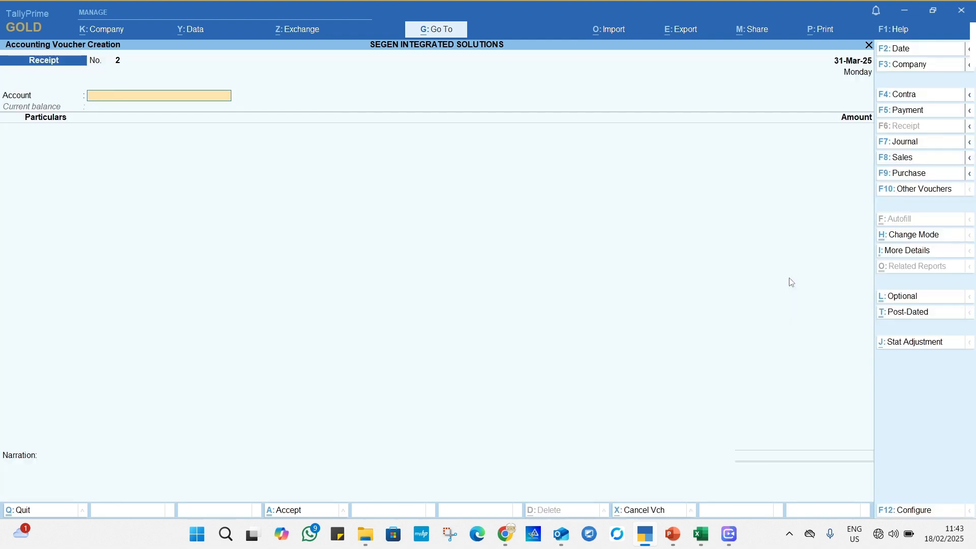
Set RAK BANK as the receiving account and add ABC FZE as the party in the particulars.
type("Rak")
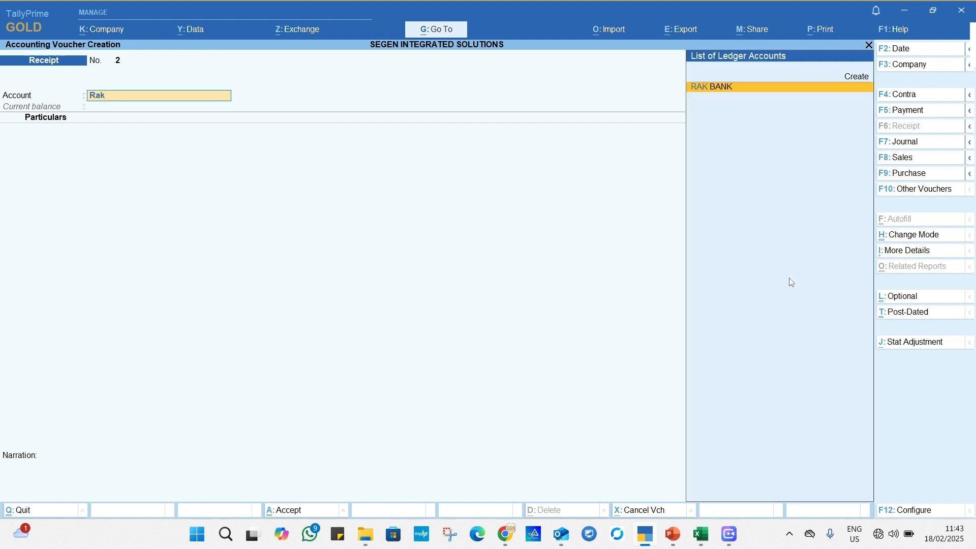
key("Return")
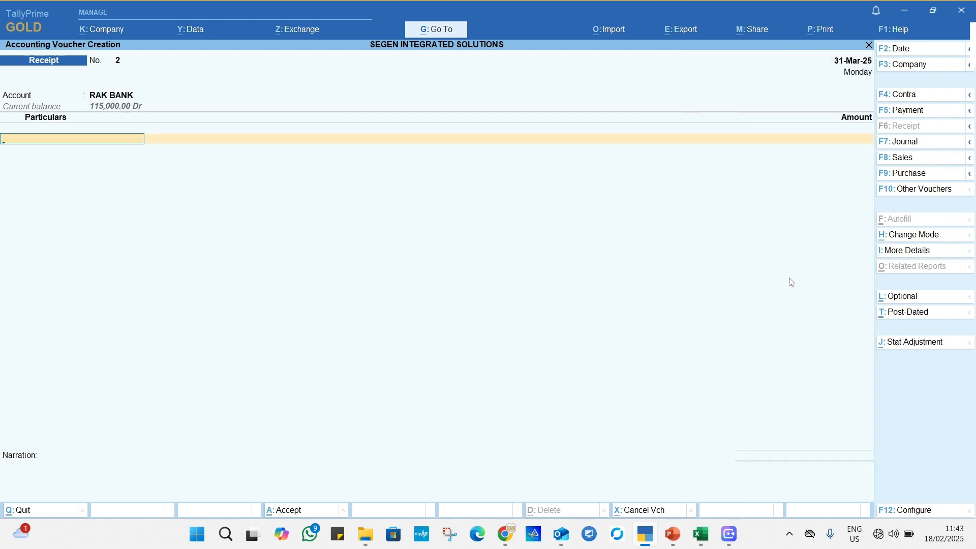
type("Ab")
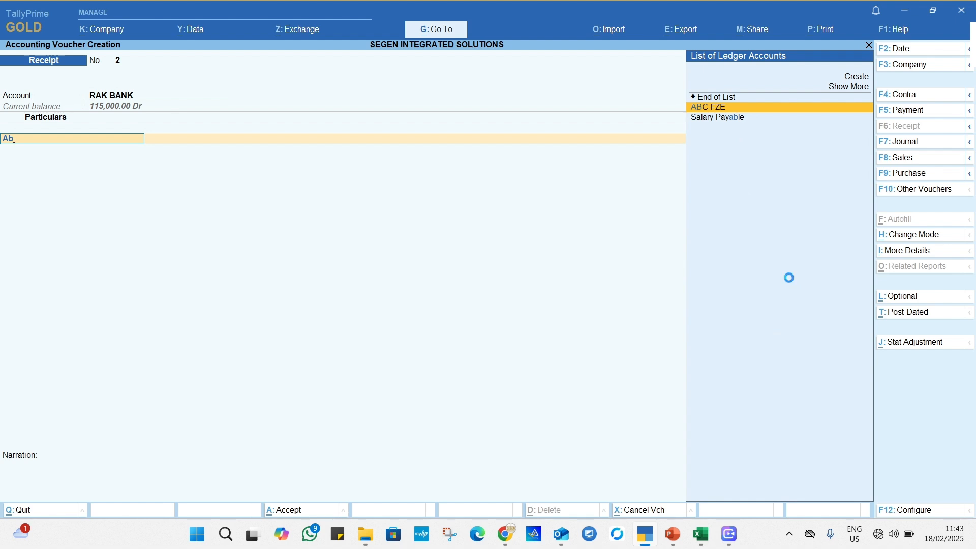
key("Return")
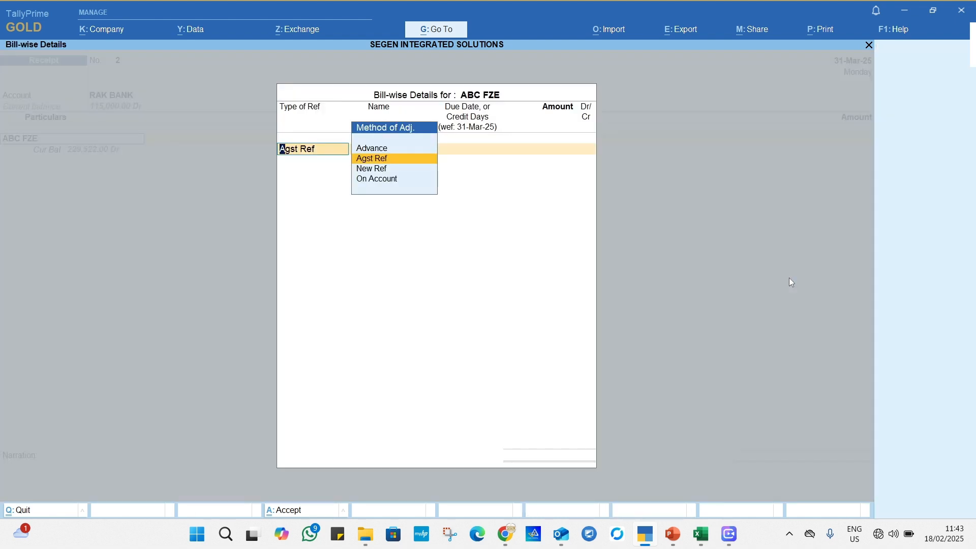
Set the reference type in the bill-wise details for ABC FZE to Advance.
key("Return")
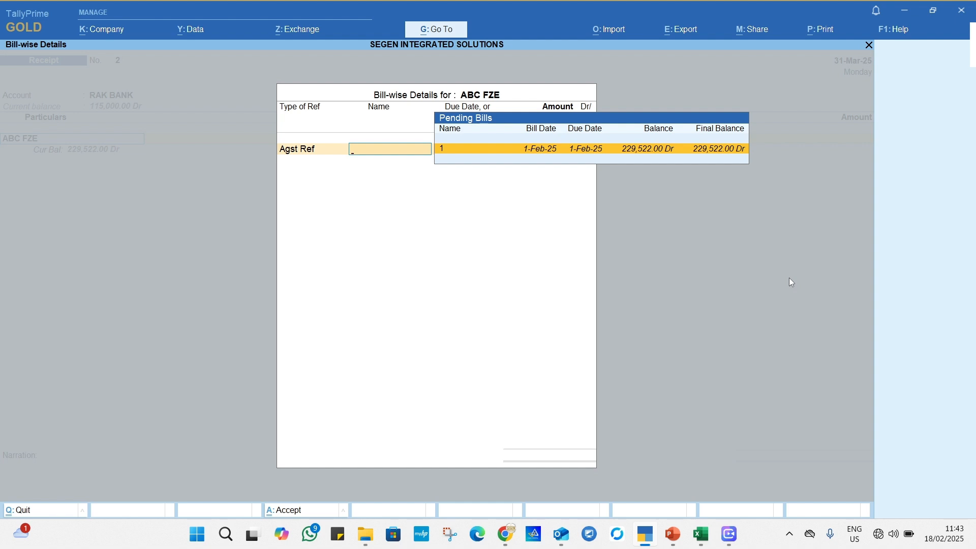
key("BackSpace")
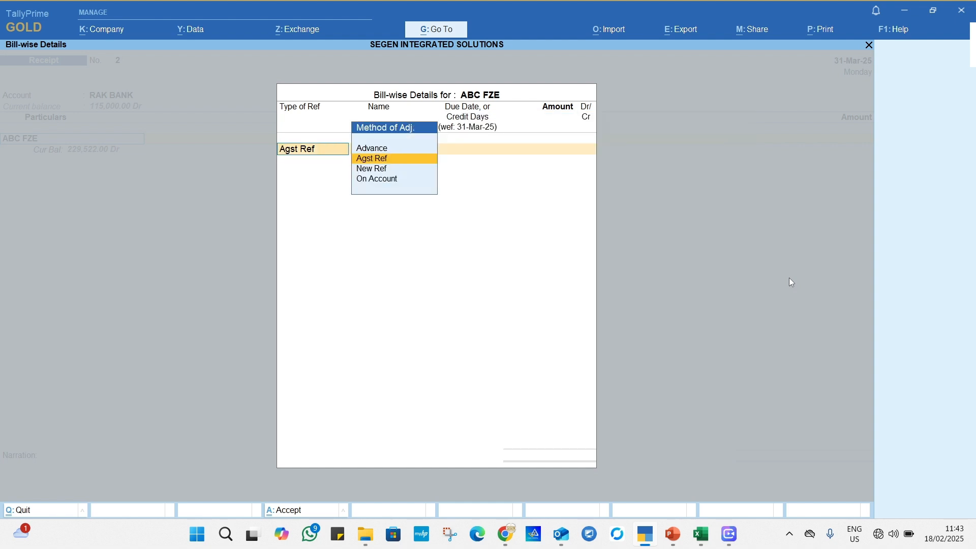
key("Up")
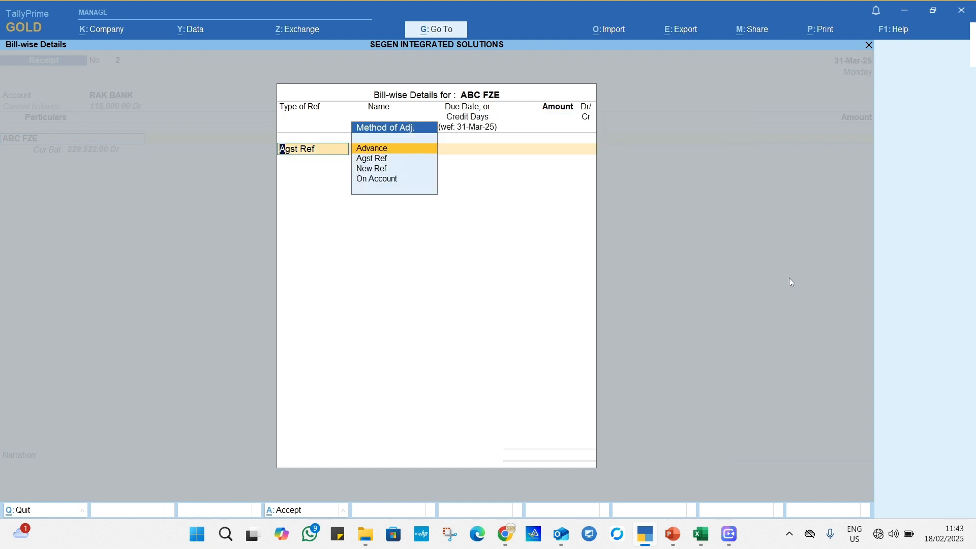
key("Down")
key("Up")
key("Return")
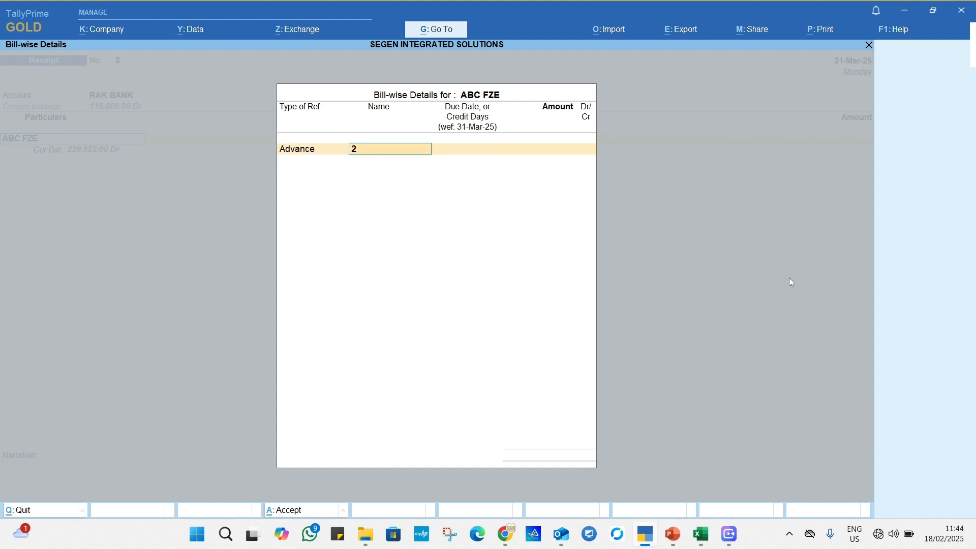
Name the advance reference PROJ :252652, enter a credit amount of 500,000 and complete the bill-wise details.
type("PROJ :252652")
key("Return")
key("Return")
type("500000")
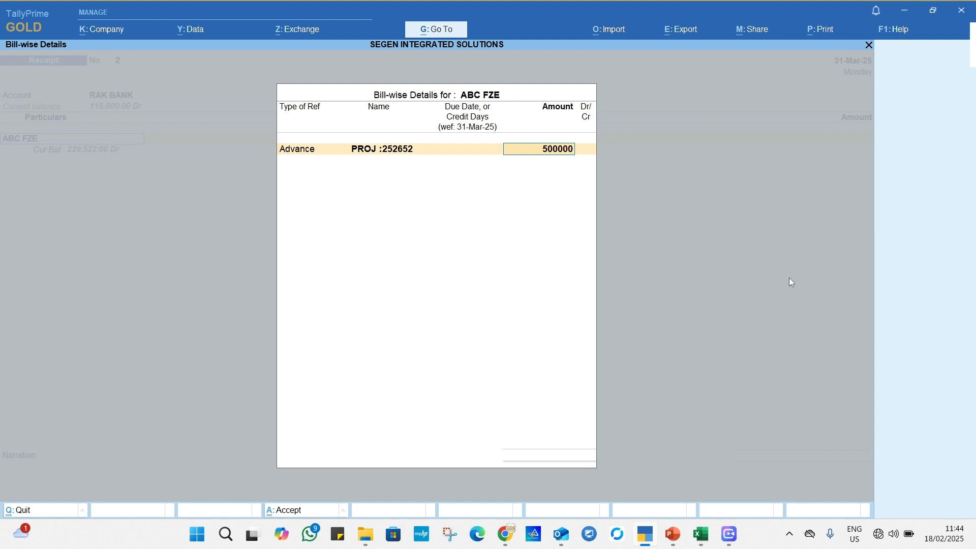
key("Return")
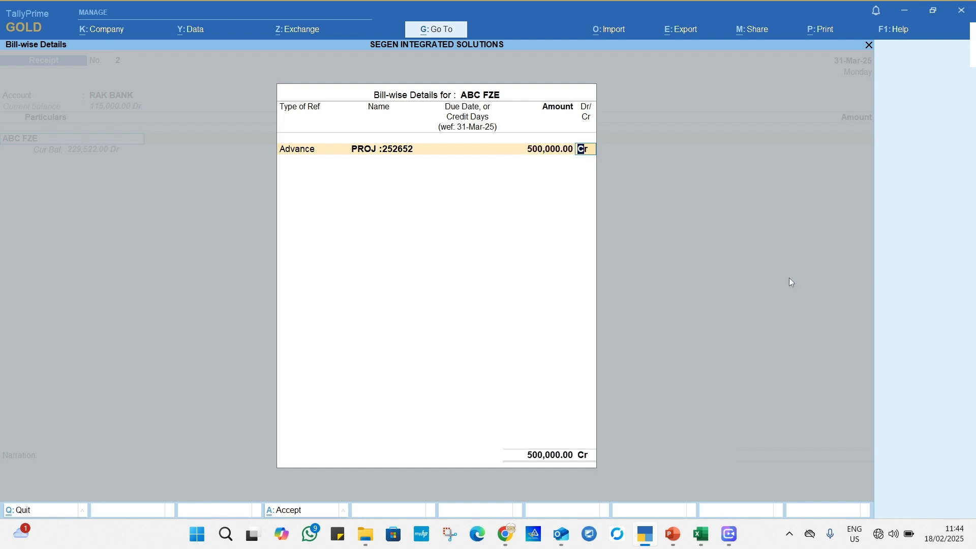
key("Return")
key("Return")
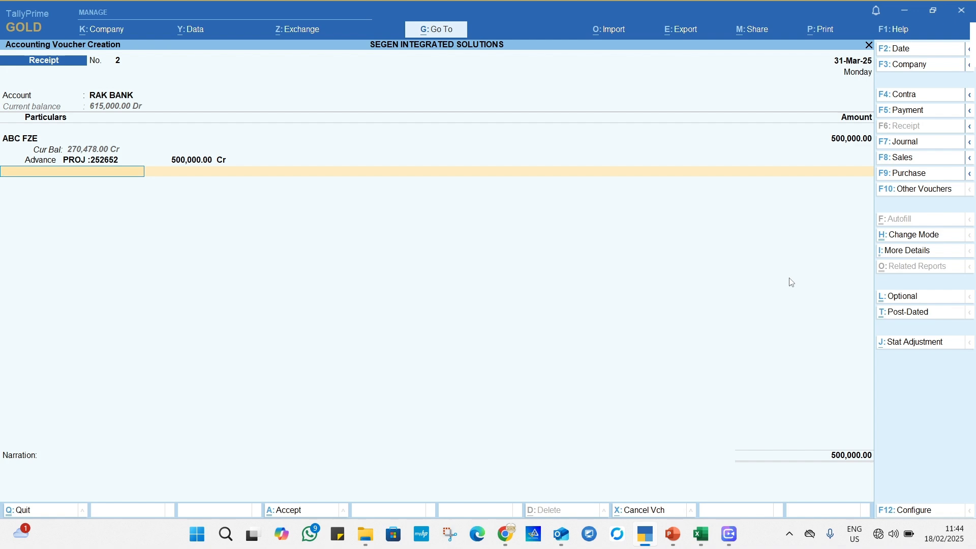
Mark the receipt voucher as post-dated and proceed to the bank allocations for RAK BANK.
left_click(912, 318)
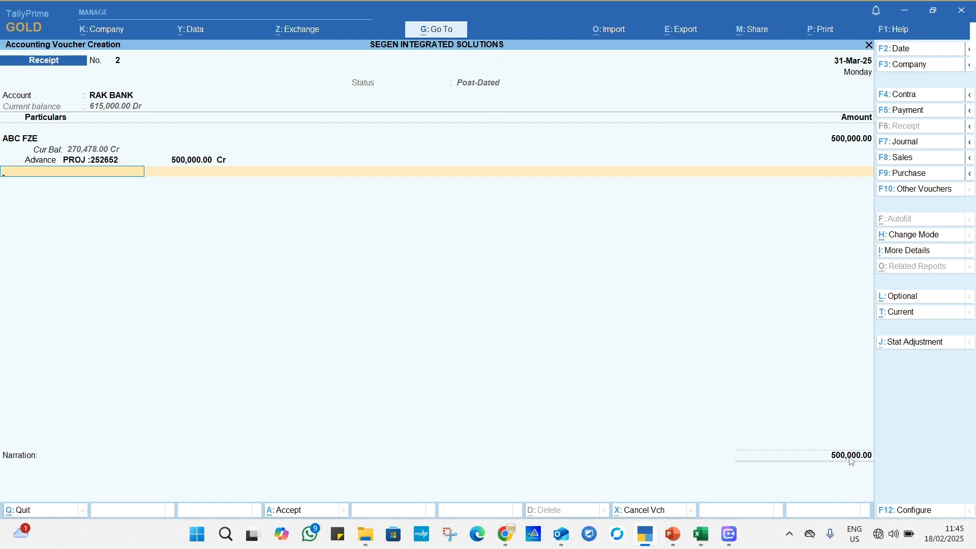
key("Return")
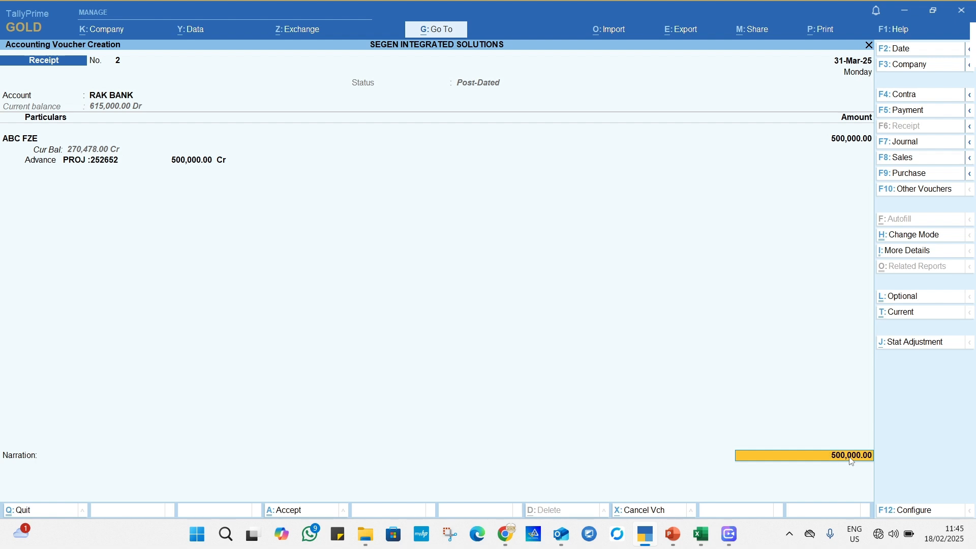
key("Return")
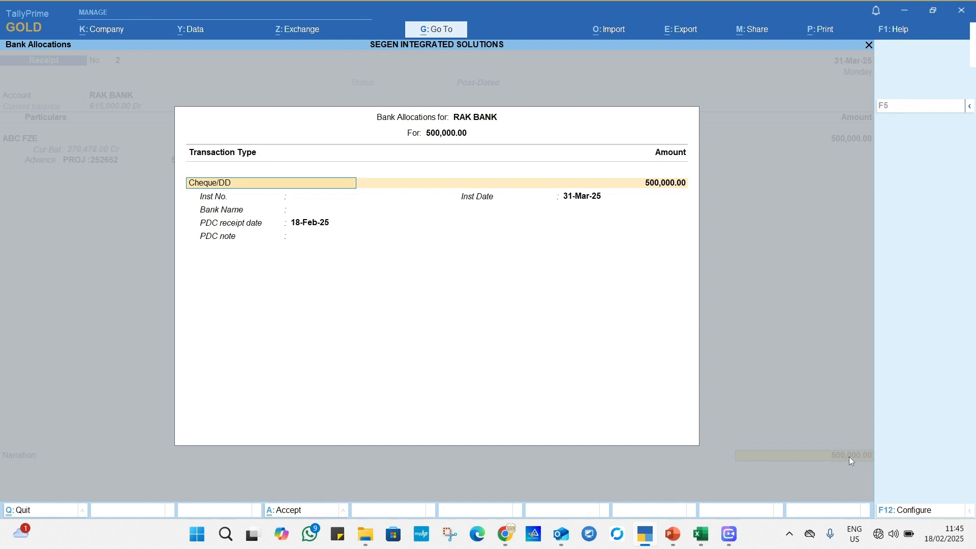
Enter instrument number 2562542 for the Cheque/DD allocation of 500,000, accepting the instrument date of 31-Mar-25.
key("Return")
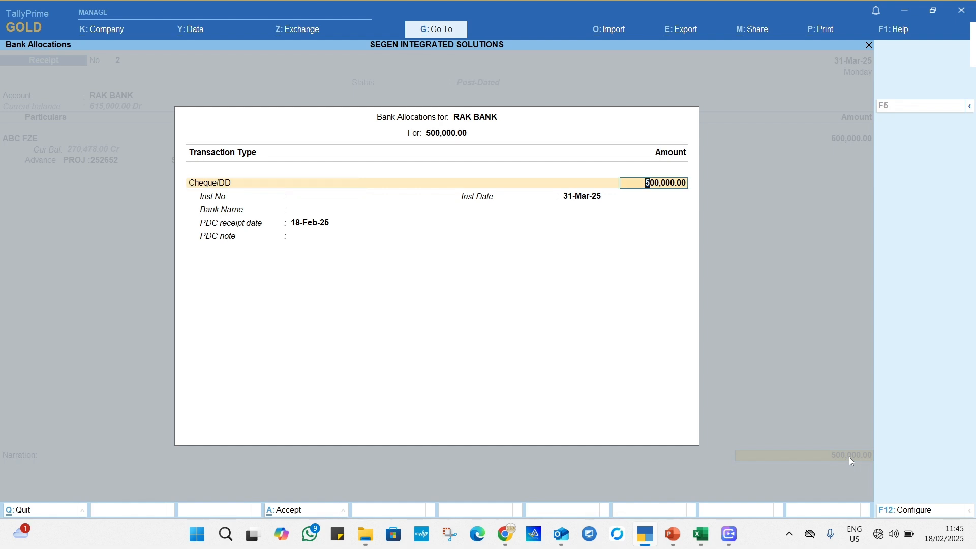
key("Return")
type("2562542")
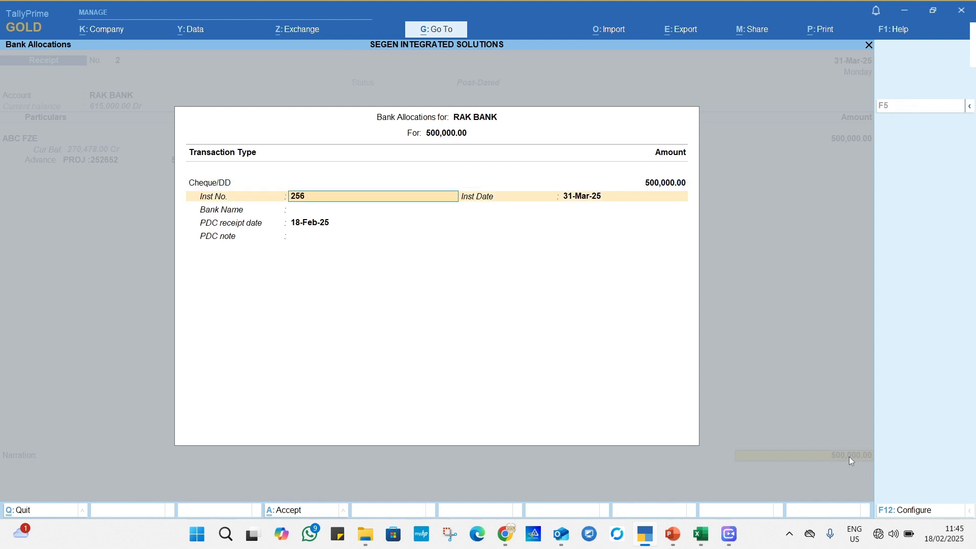
key("Return")
key("Return")
key("BackSpace")
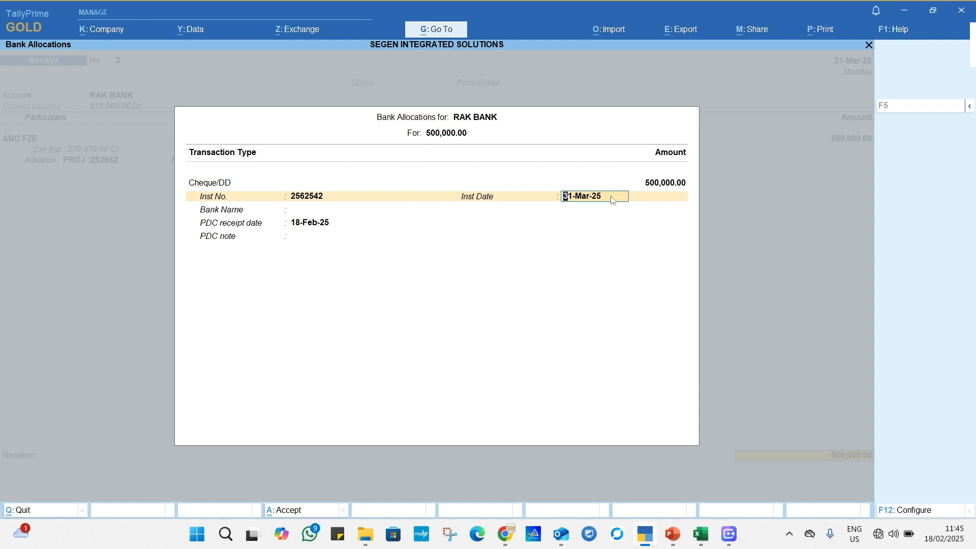
key("Return")
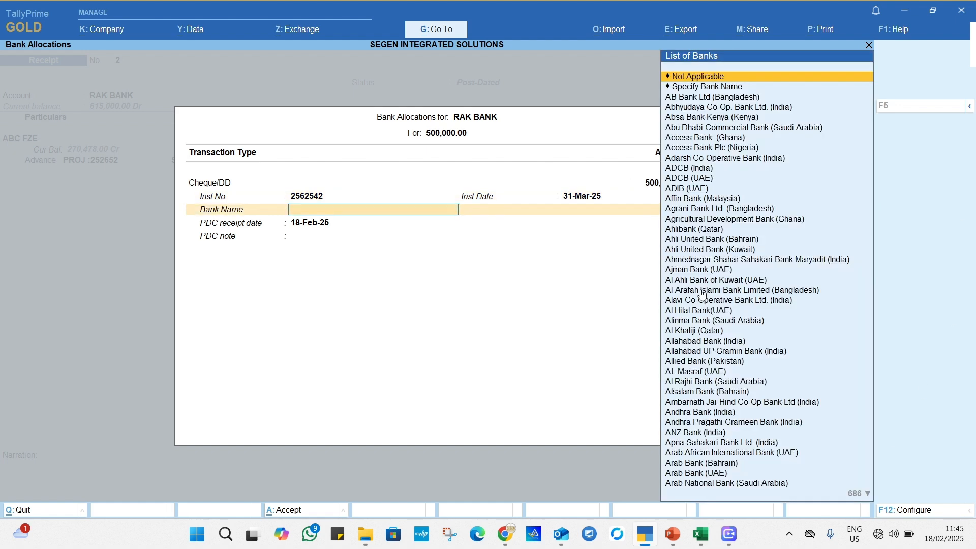
Set the cheque's bank name to Emirates Islamic Bank (UAE) and accept the PDC receipt date of 18-Feb-25.
type("en")
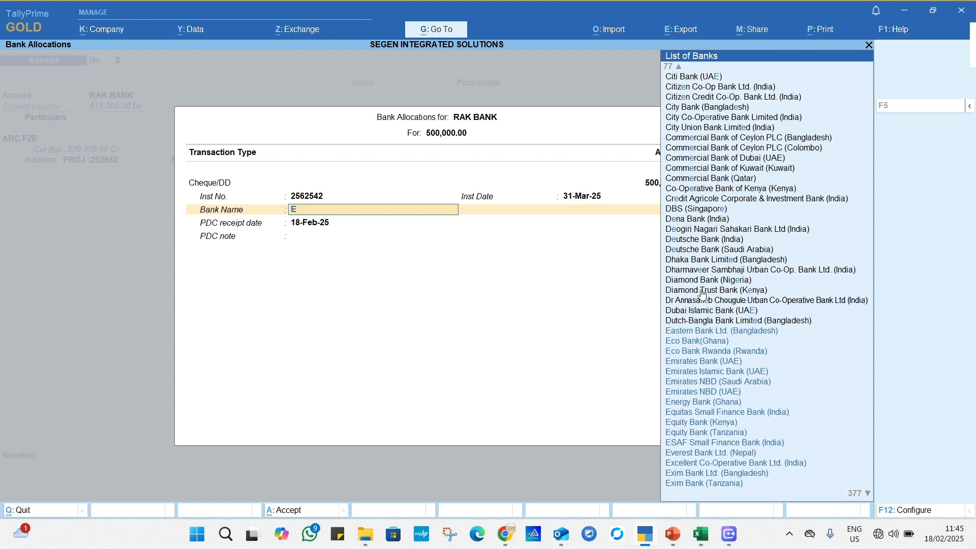
key("Down")
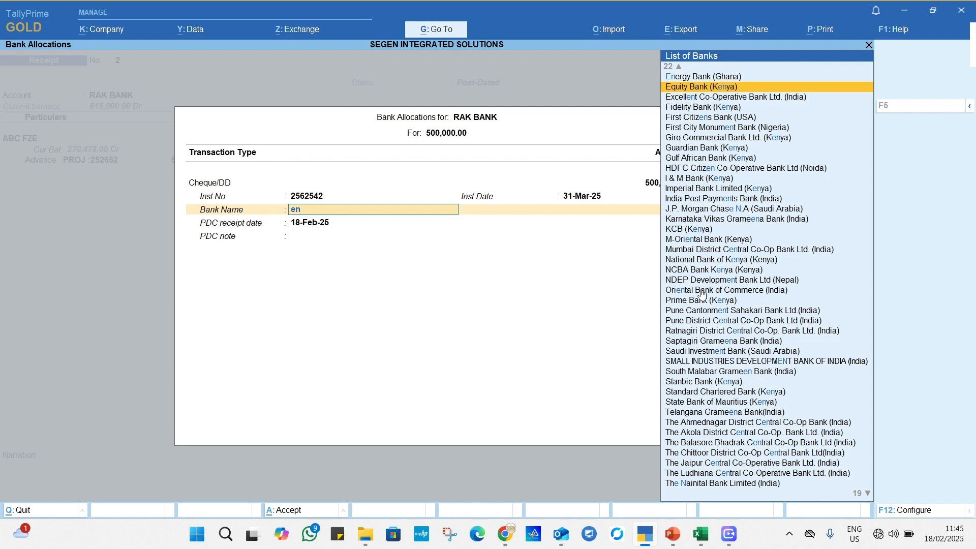
type("er")
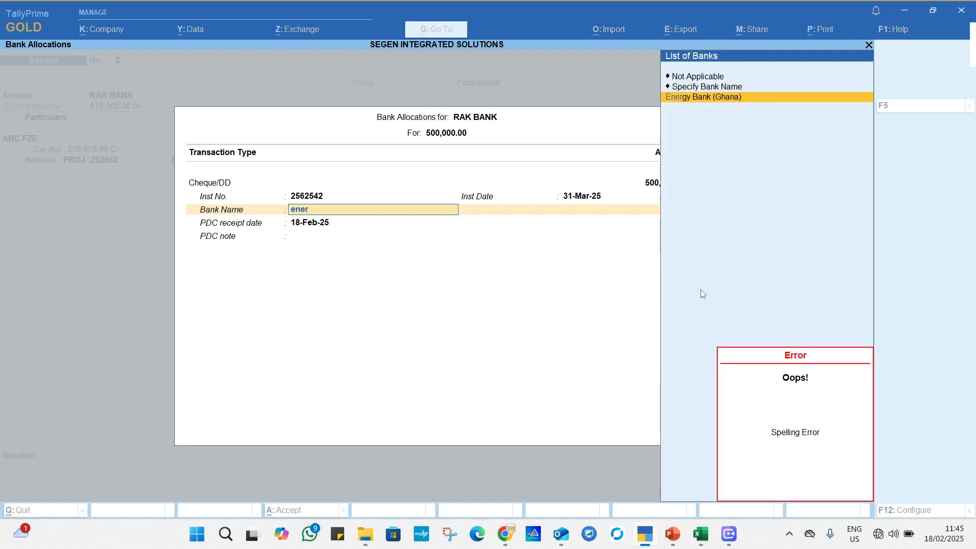
key("BackSpace")
key("BackSpace")
key("BackSpace")
type("mira")
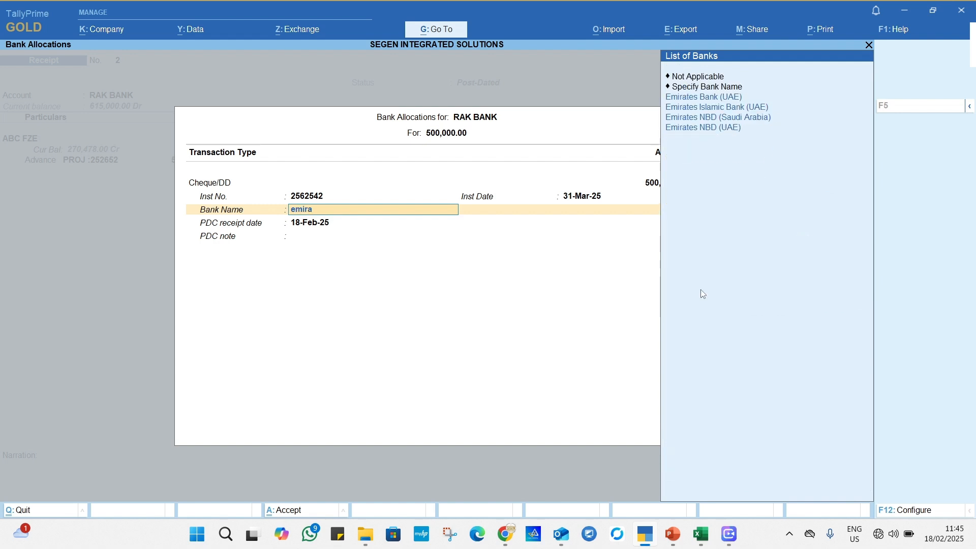
key("Down")
key("Down")
key("Return")
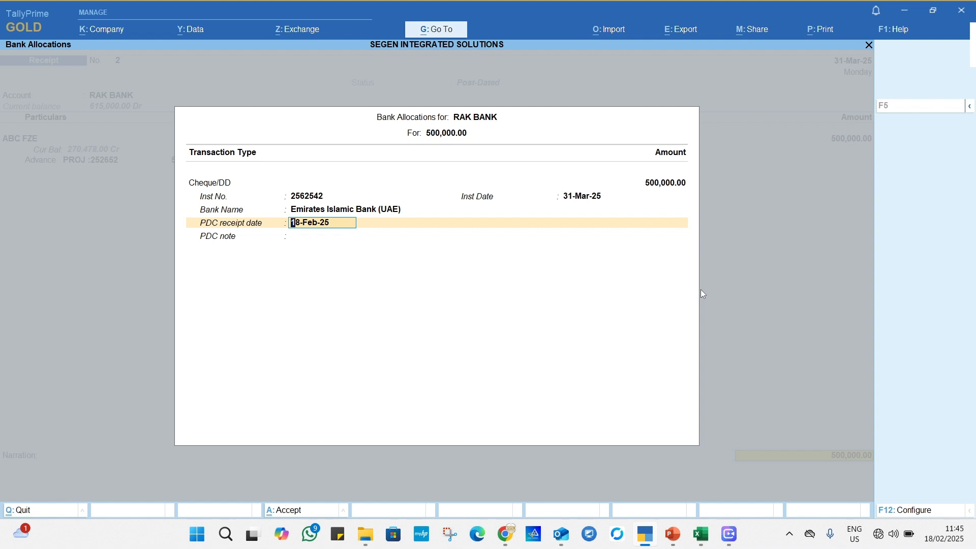
key("Return")
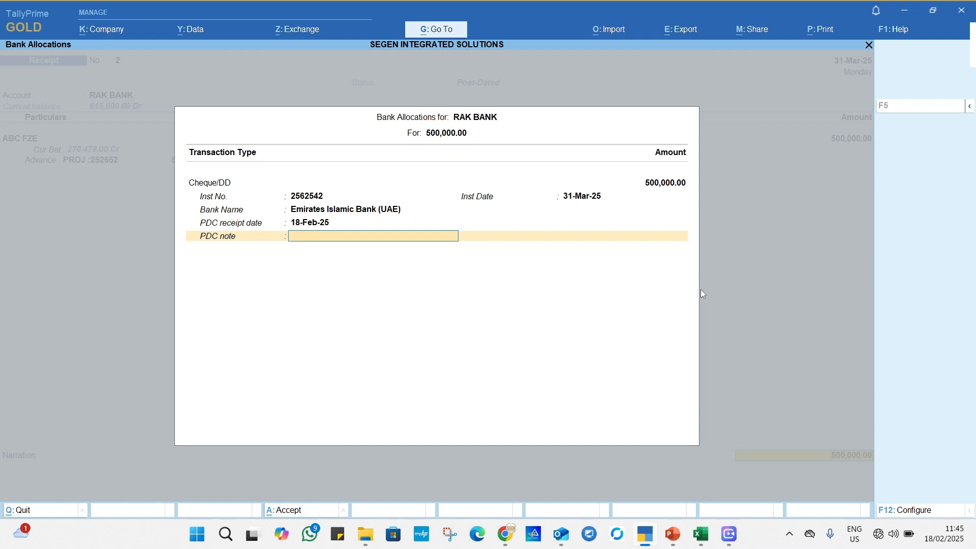
Enter a PDC note stating that the cheque is against the new project, and finish the bank allocations.
type("Againes")
type("t the")
type(" New P")
key("BackSpace")
type("New Project")
key("Return")
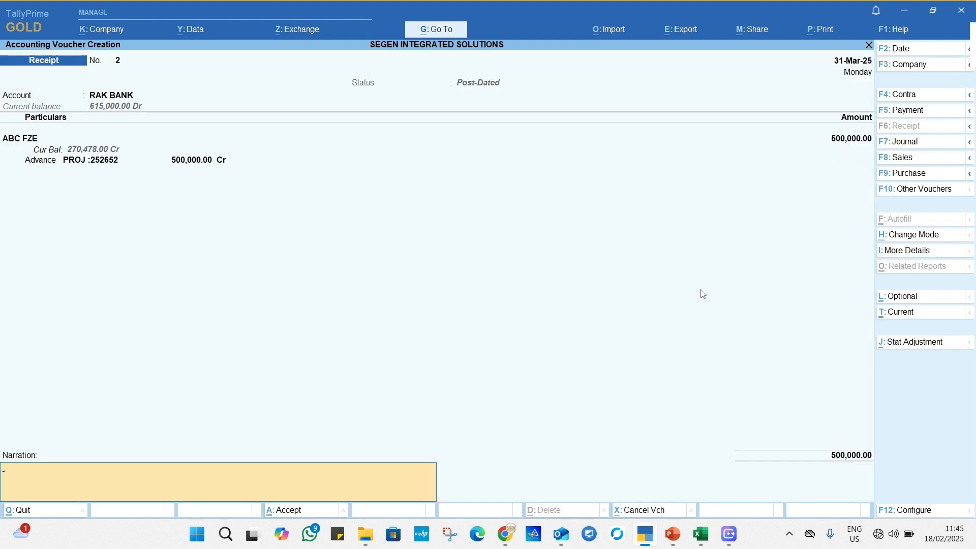
Enter "Narration" as the receipt voucher's narration and accept the voucher.
type("Narration")
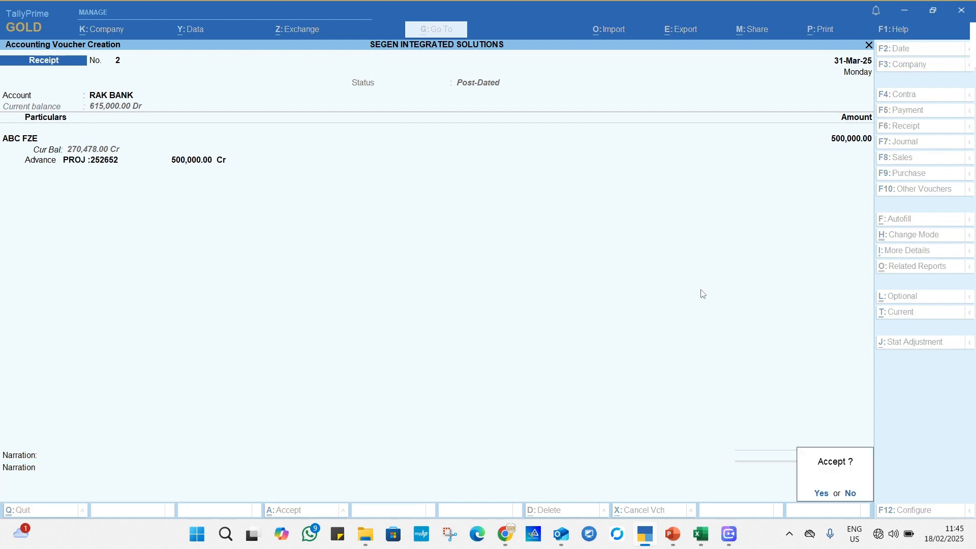
key("Return")
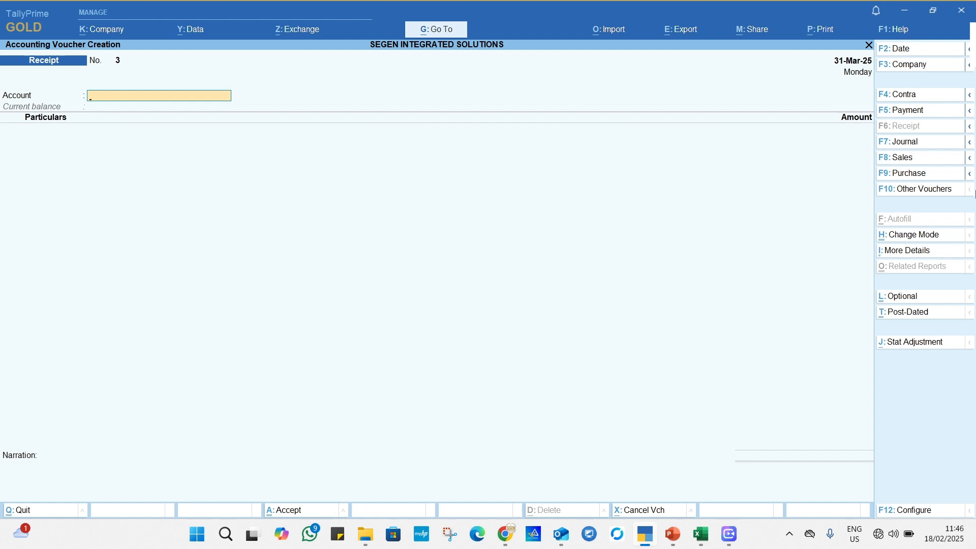
Start a new payment voucher and set its date to 30-04-2025.
left_click(906, 111)
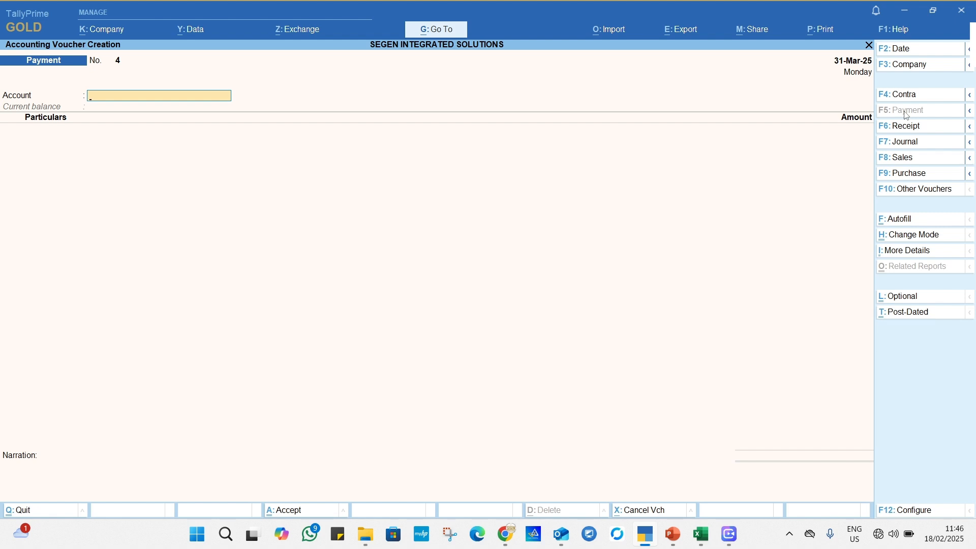
key("Escape")
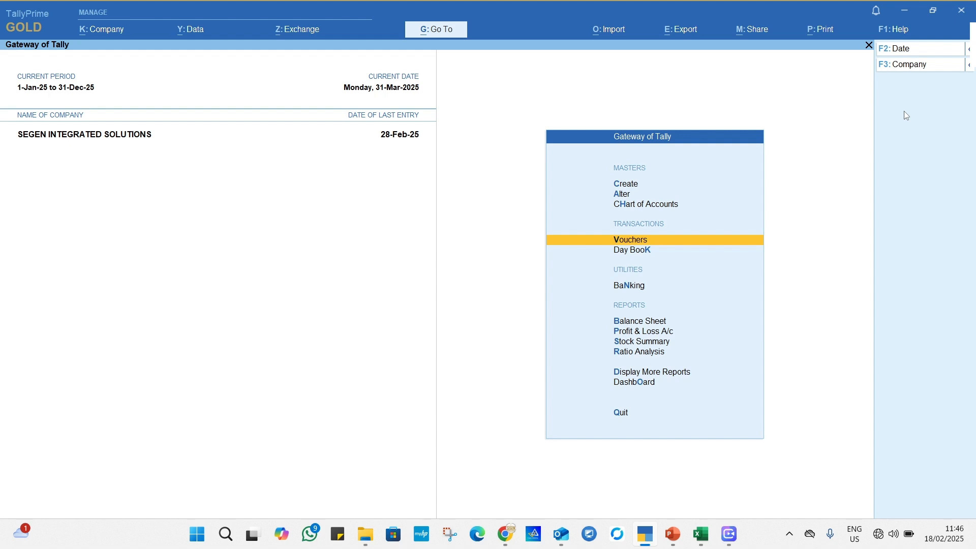
key("ctrl")
key("Return")
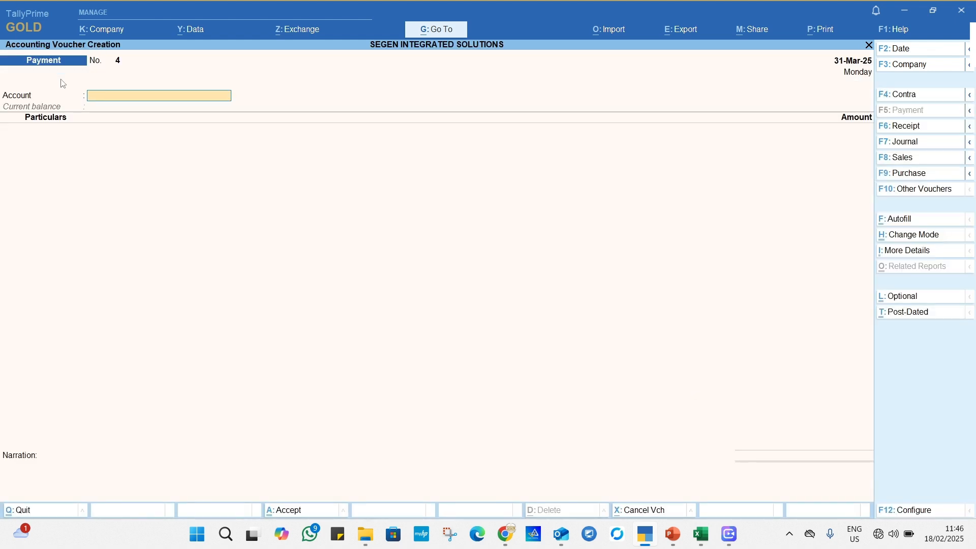
left_click(924, 53)
type("30-04-2025")
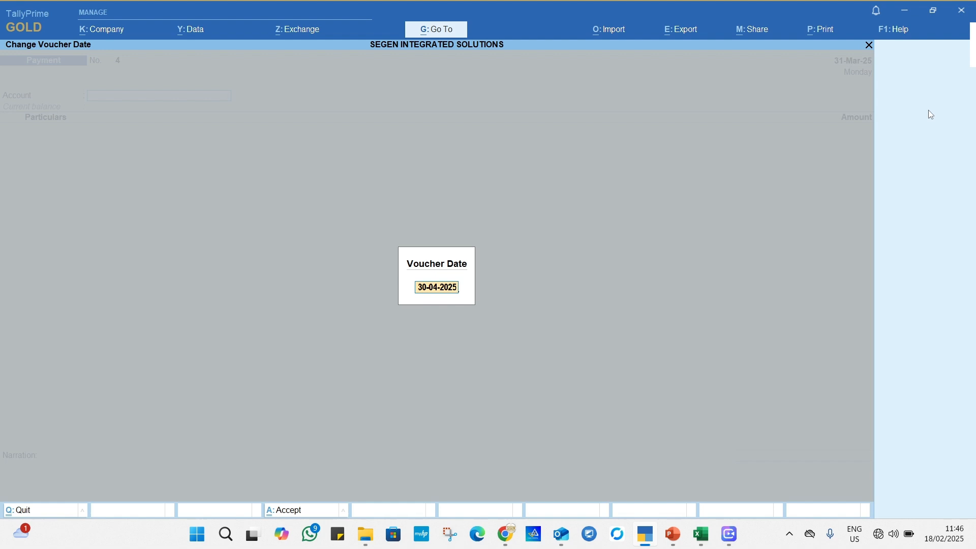
key("Return")
Set RAK BANK as the payment account and XYZ FZCO as the party ledger in the particulars.
type("Rak")
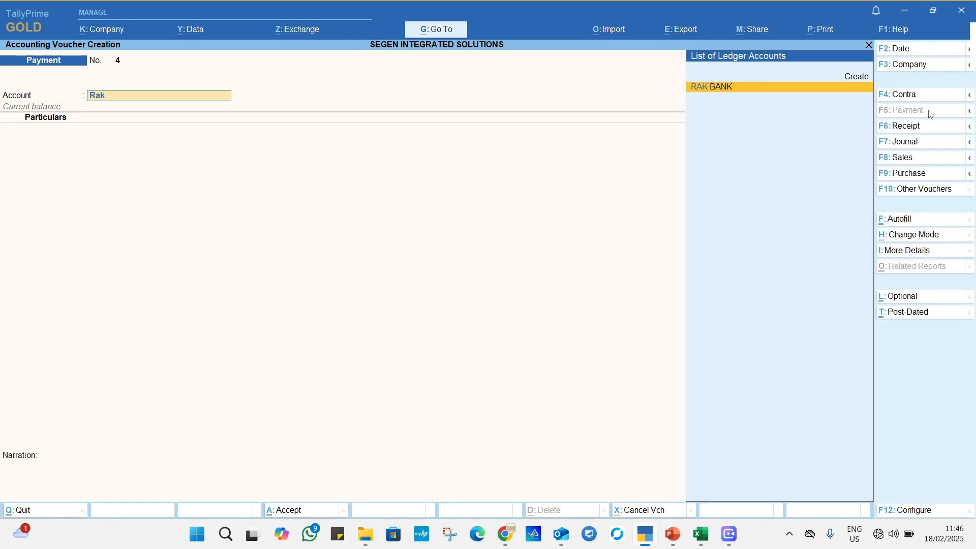
key("Return")
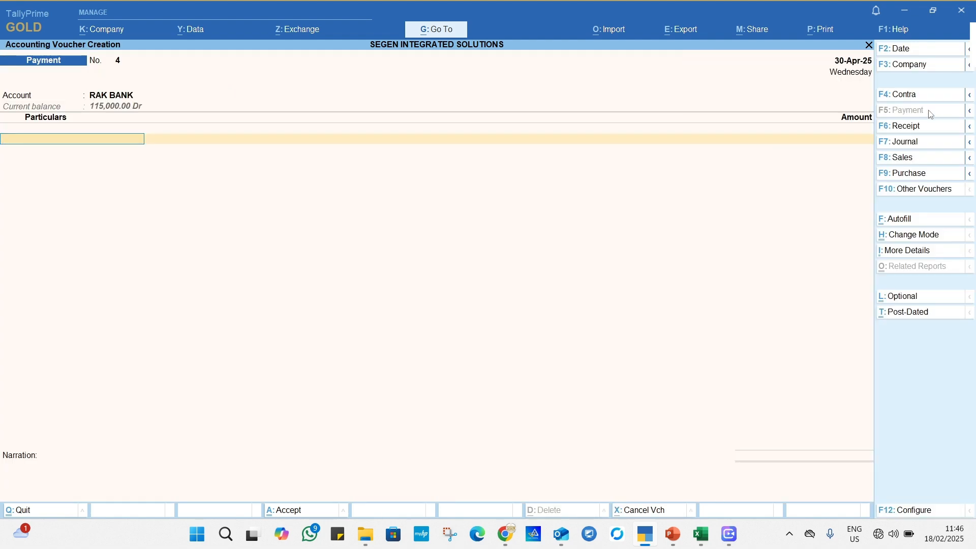
type("Xyz")
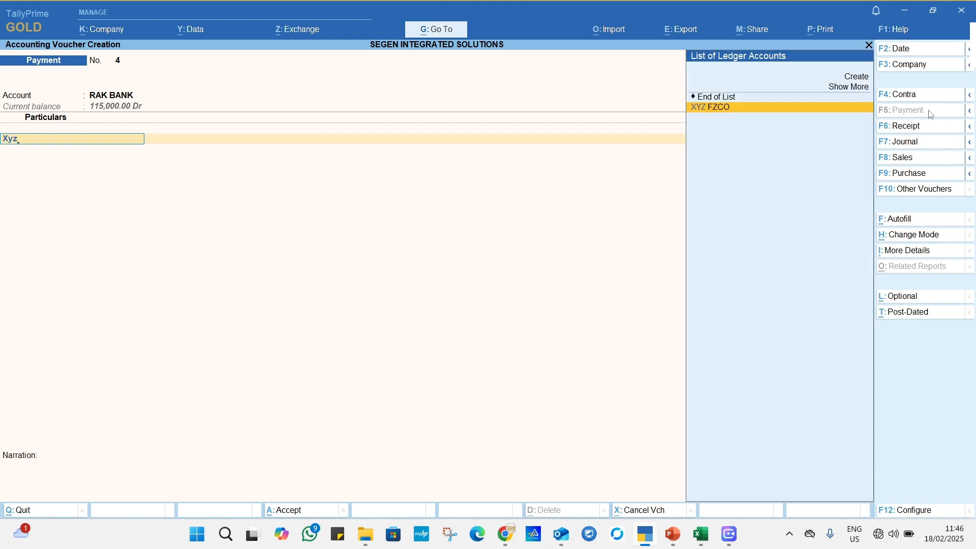
key("Return")
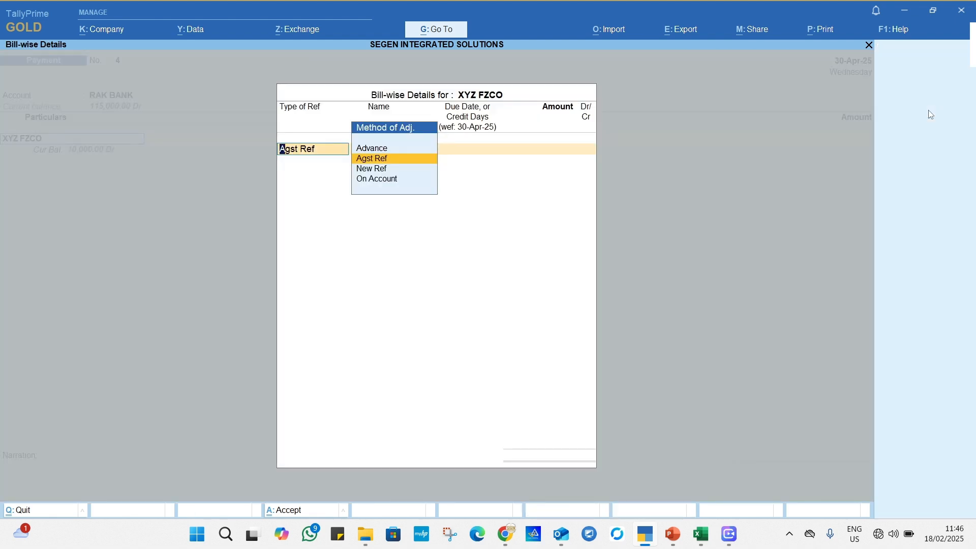
Set the bill-wise adjustment for XYZ FZCO to New Ref with reference name 4.
key("Return")
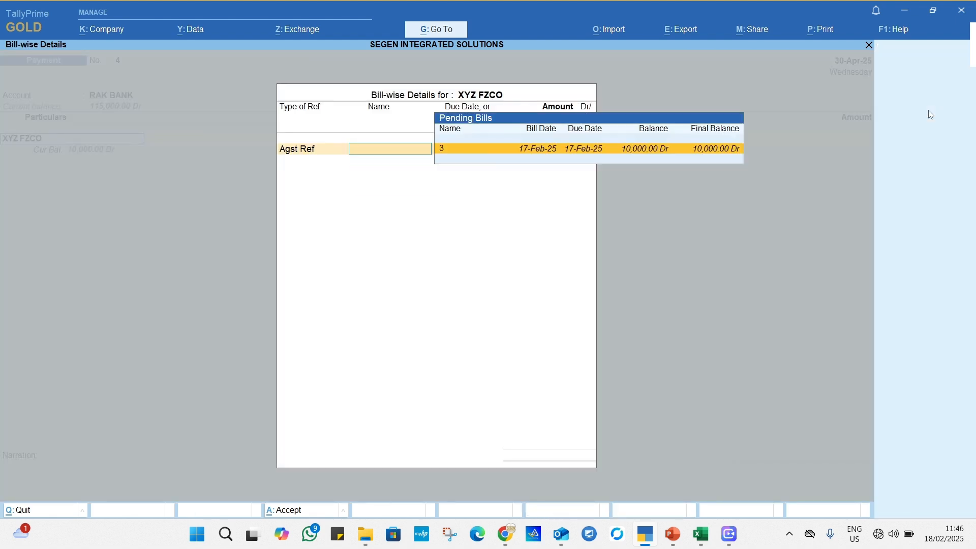
key("BackSpace")
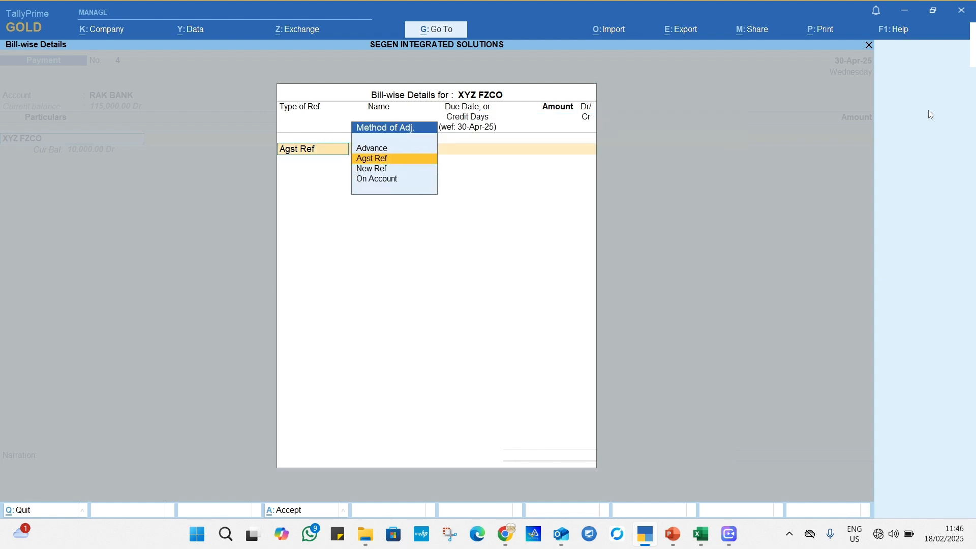
key("Up")
key("Down")
key("Down")
key("Return")
key("Return")
key("Return")
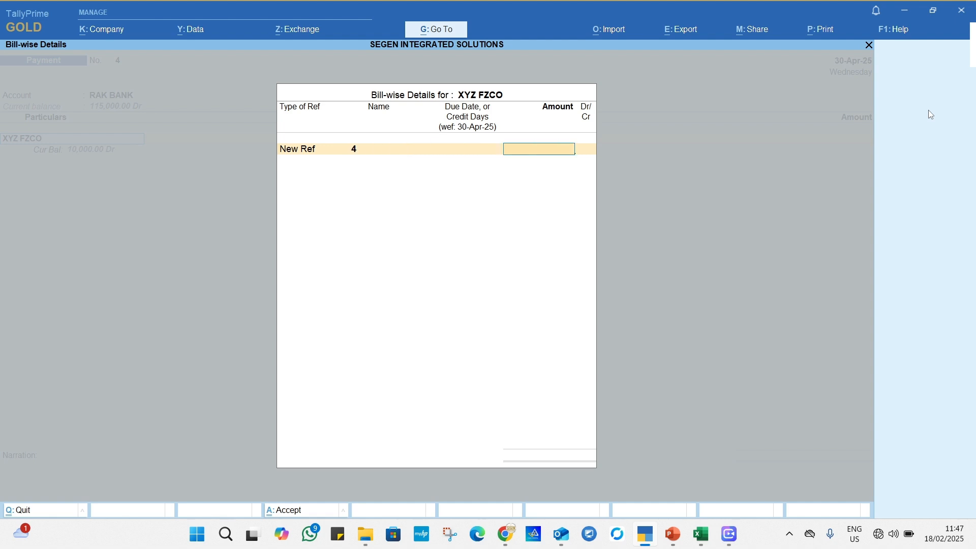
Allocate 50,000 Dr to the new reference and finish the XYZ FZCO line.
type("50000")
key("Return")
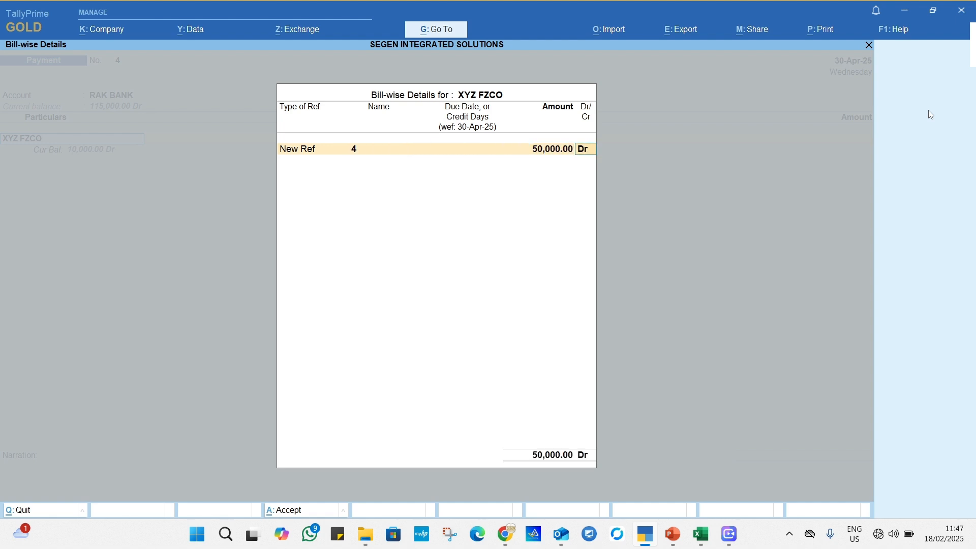
key("Return")
key("Return")
key("Return")
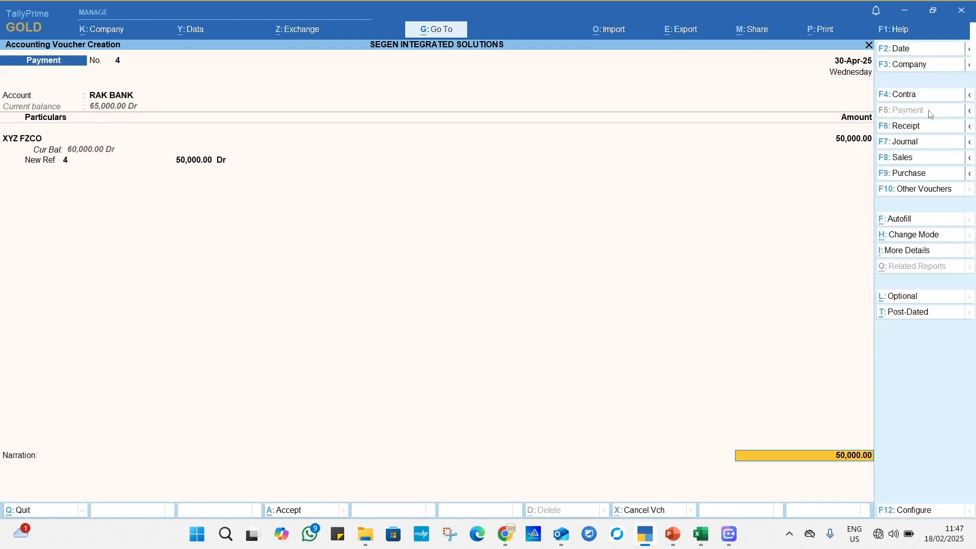
Mark the payment voucher as post-dated and enter cheque instrument number 646545, accepting the instrument date of 30-Apr-25.
left_click(915, 320)
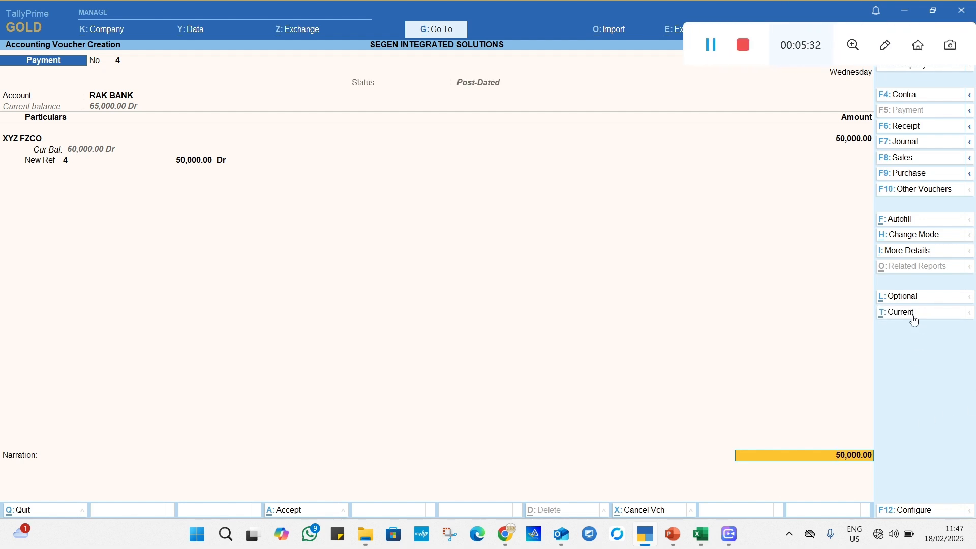
key("Return")
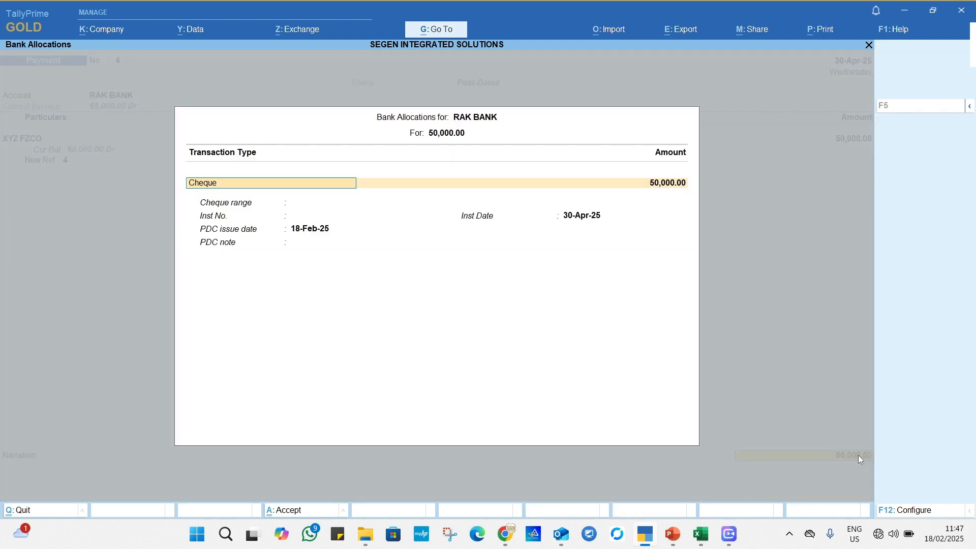
key("Return")
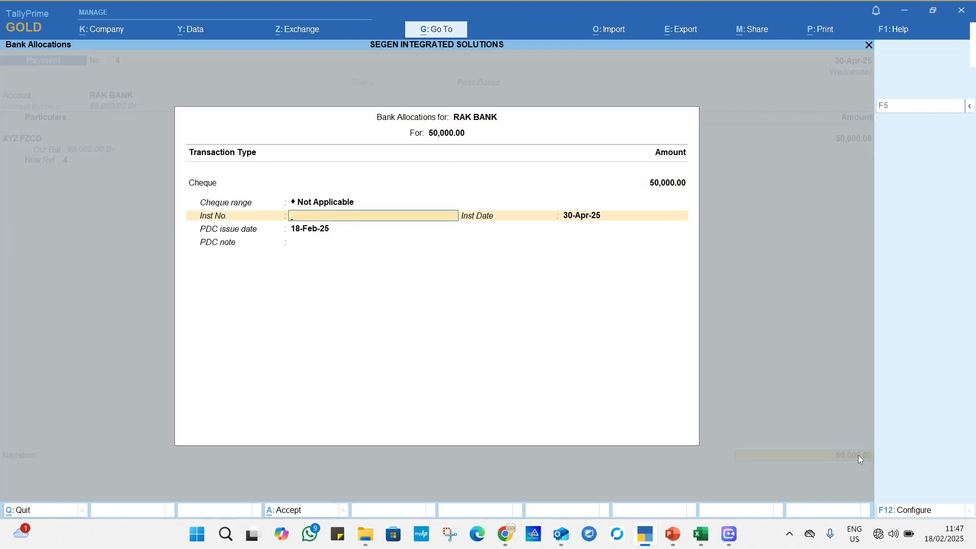
type("646545")
key("Return")
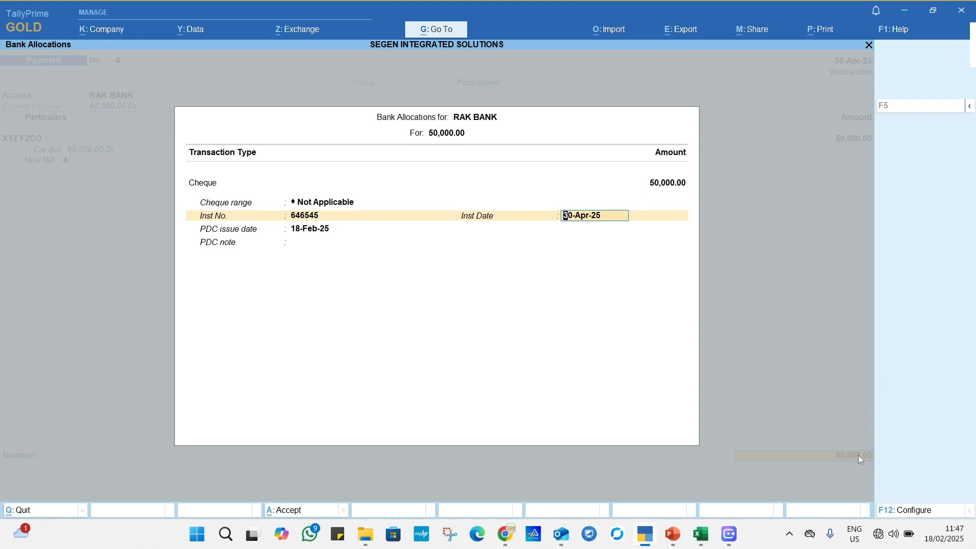
key("Return")
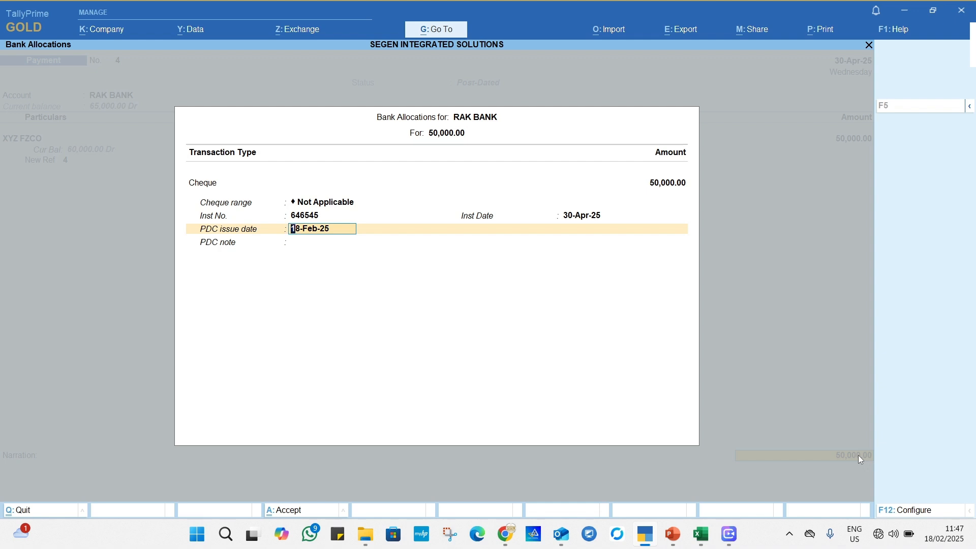
Accept the PDC issue date of 18-Feb-25, leave the PDC note and narration blank, and accept the payment voucher.
key("Return")
key("Return")
key("Return")
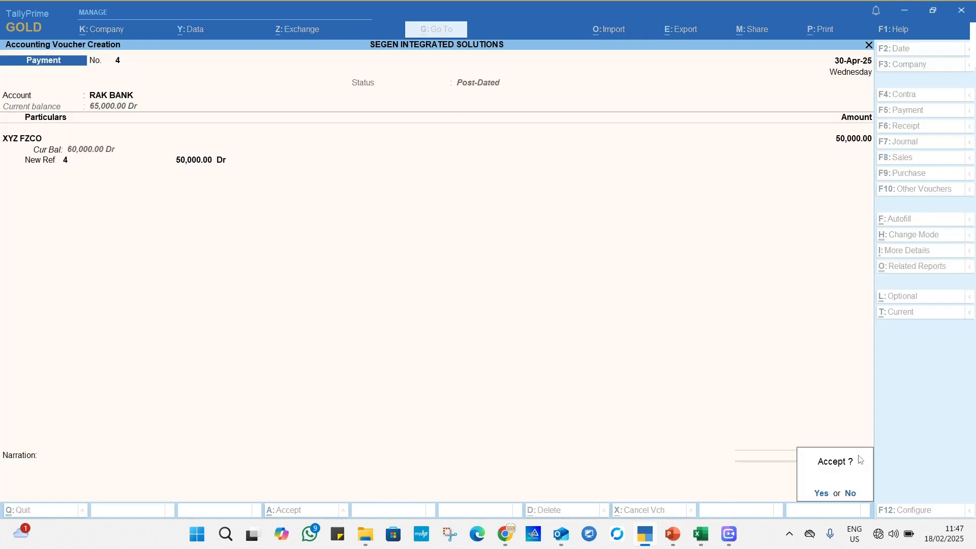
key("Return")
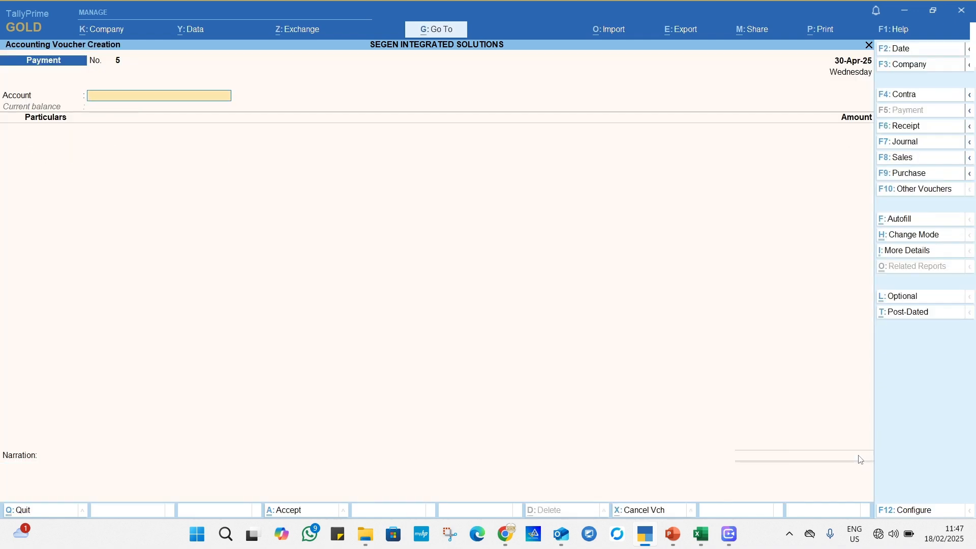
Leave voucher creation and open the banking Post-dated Summary for RAK BANK.
key("Escape")
key("Return")
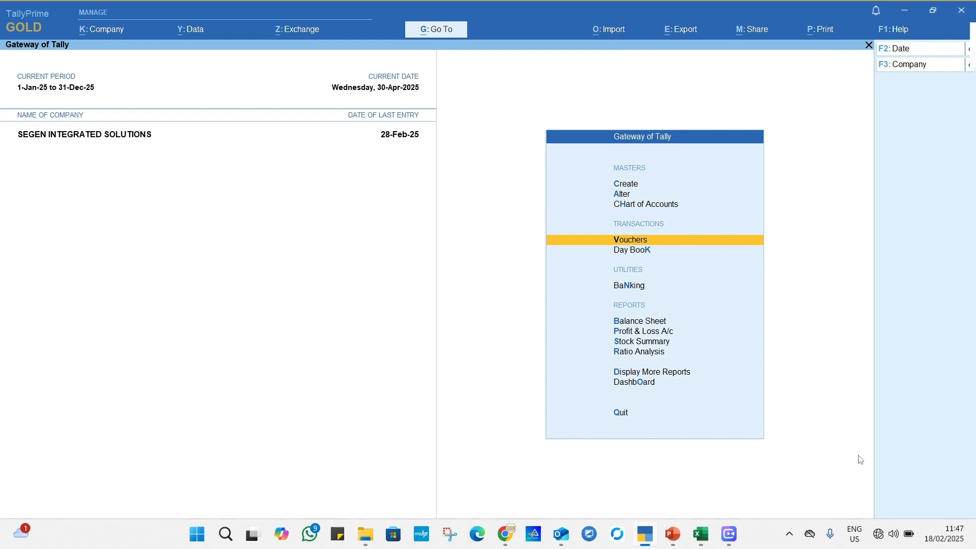
key("Down")
key("Down")
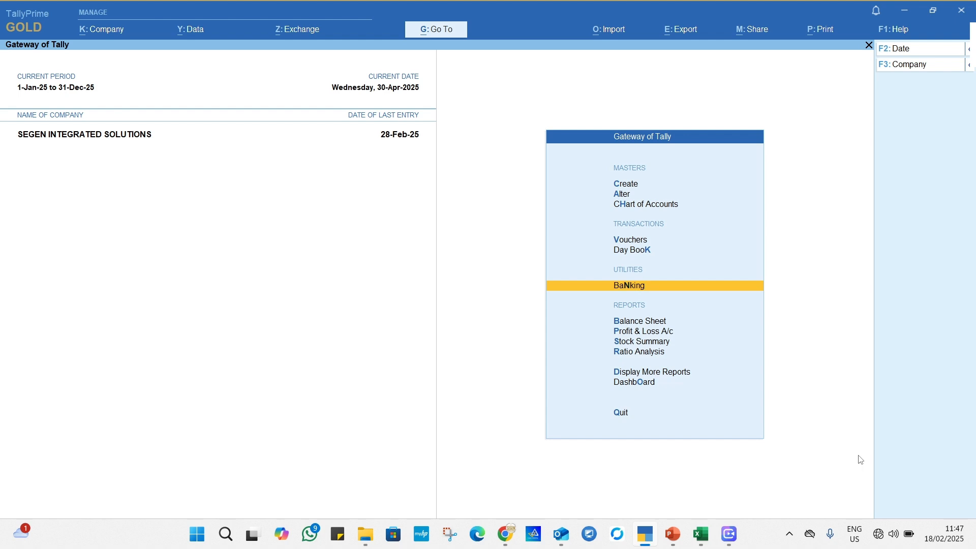
key("Return")
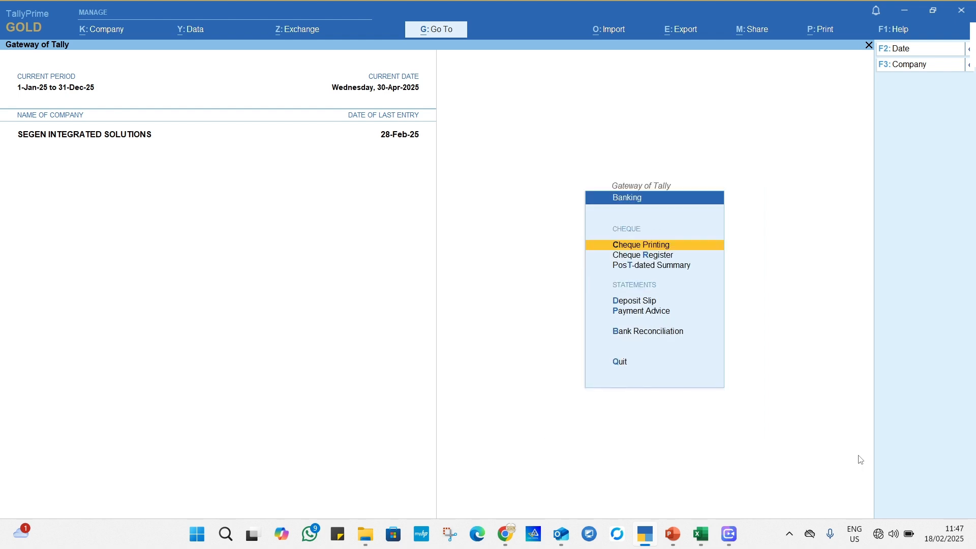
key("Down")
key("Down")
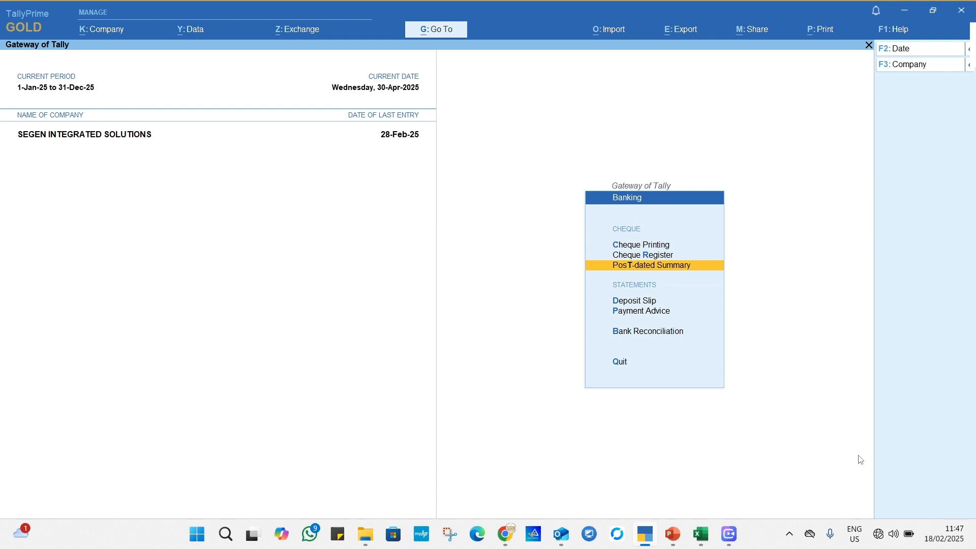
key("Return")
key("Down")
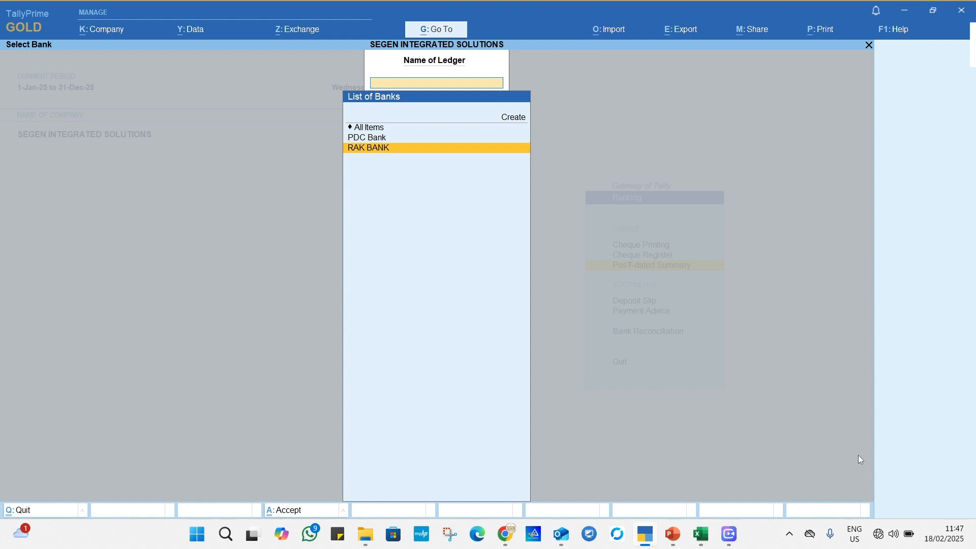
key("Return")
Mark the March and April rows in the monthly summary, and open March's post-dated transactions.
key("Down")
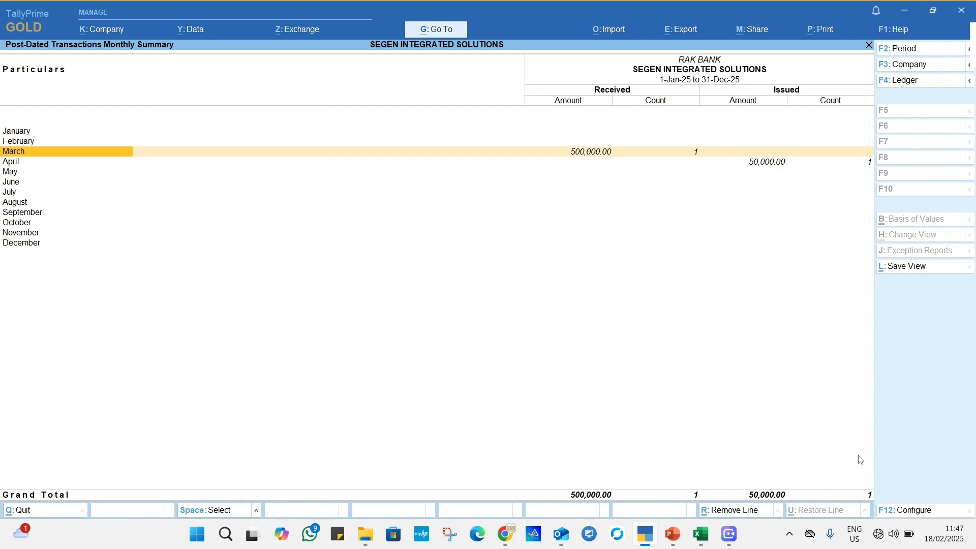
key("space")
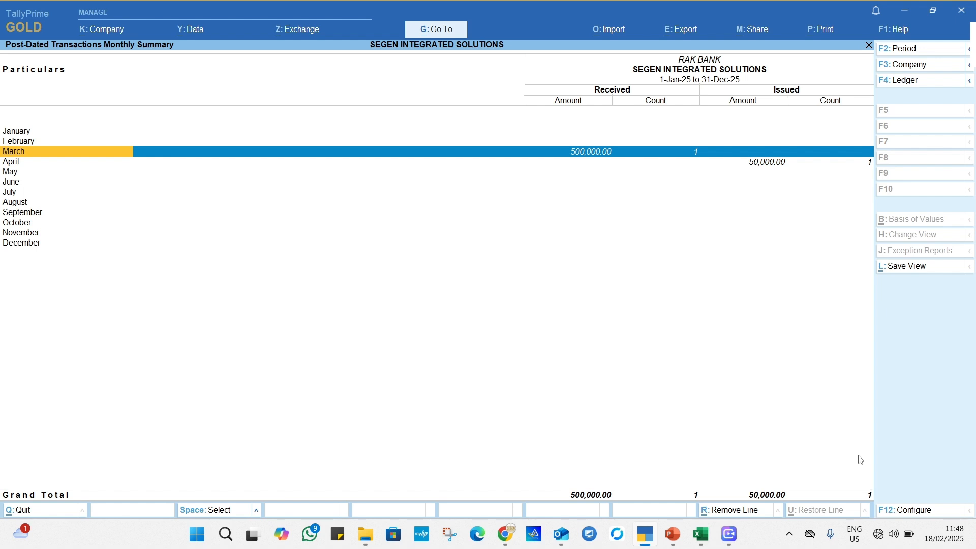
key("Down")
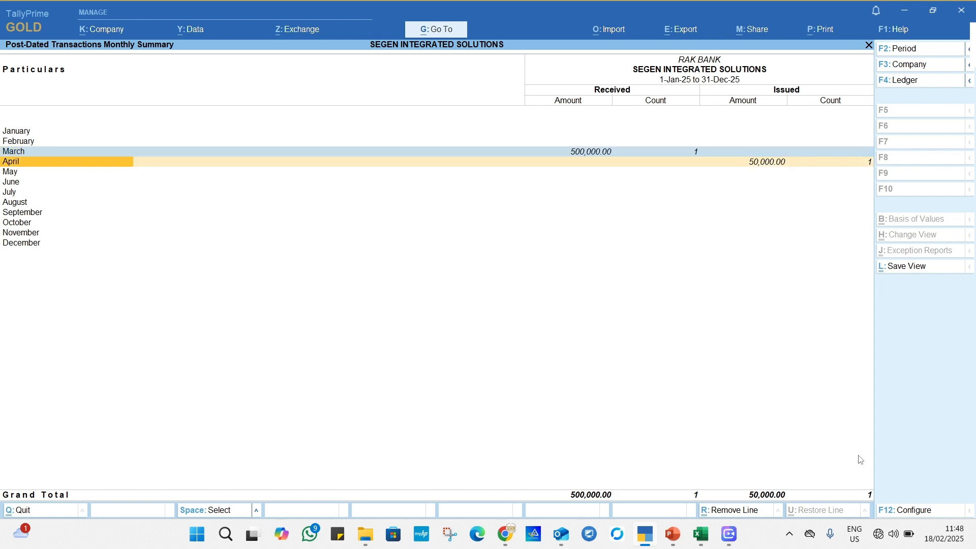
key("space")
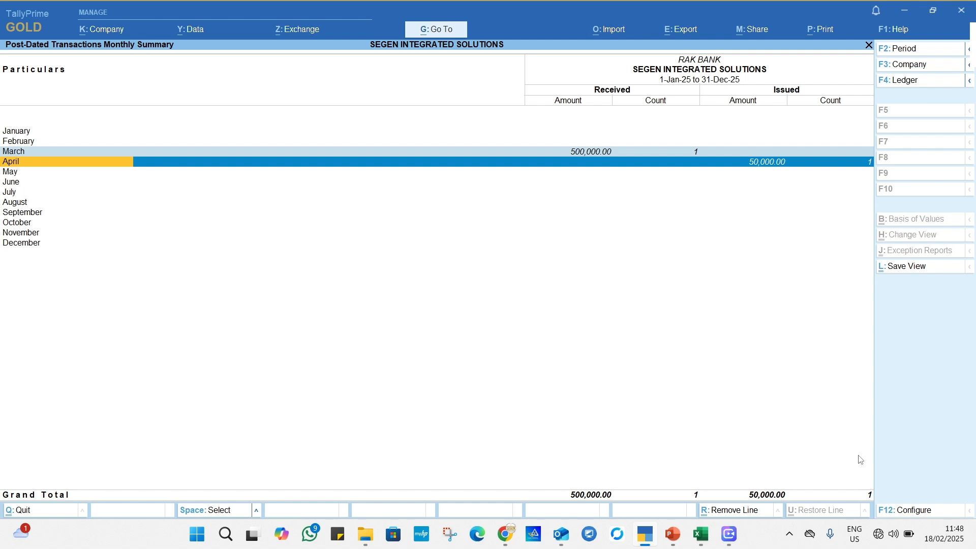
key("Up")
key("Return")
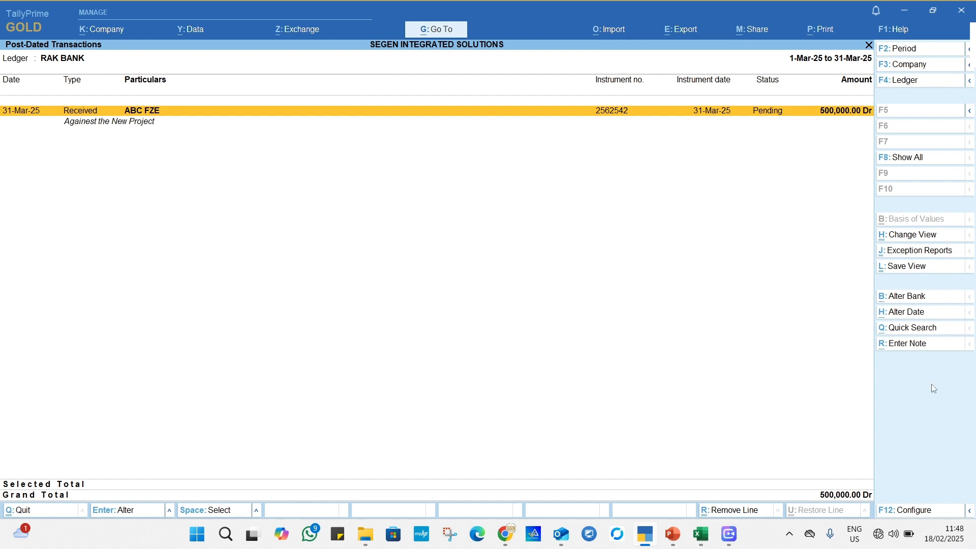
Extend the post-dated transactions period to 30-Apr-25 and review the received and issued cheques.
left_click(904, 50)
key("Return")
type("30-4")
key("Return")
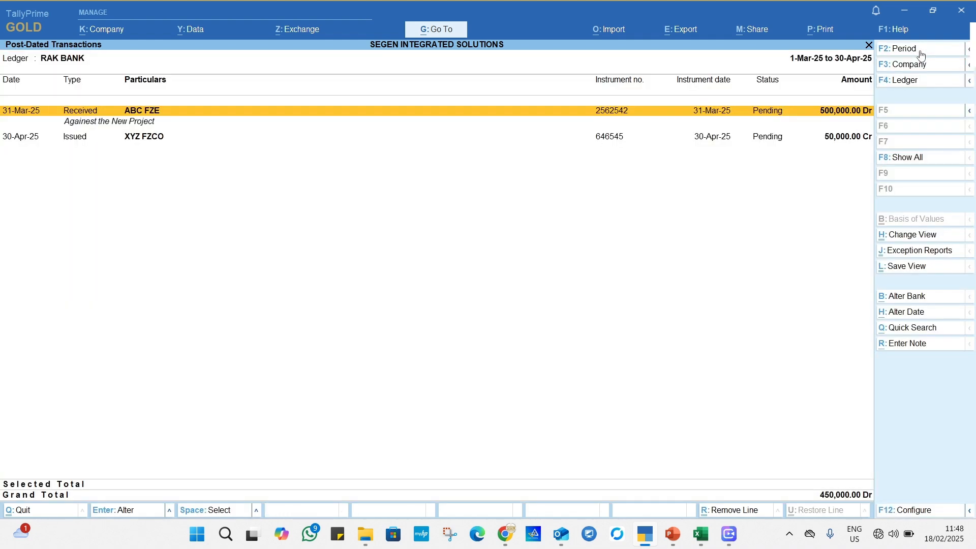
key("Down")
key("Up")
key("Down")
key("Up")
Use Quick Search to find the post-dated transaction with instrument number 646545, and return to the transactions list.
left_click(913, 329)
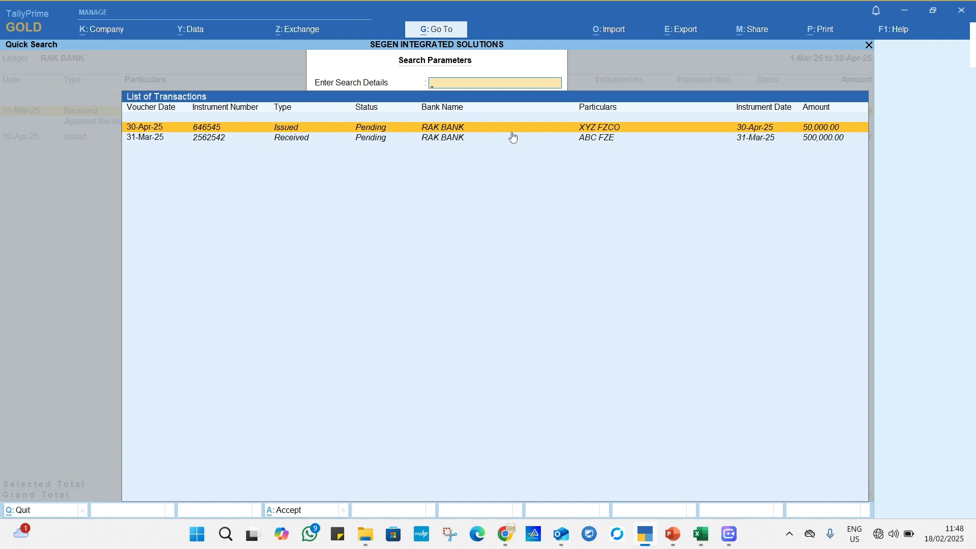
type("646545")
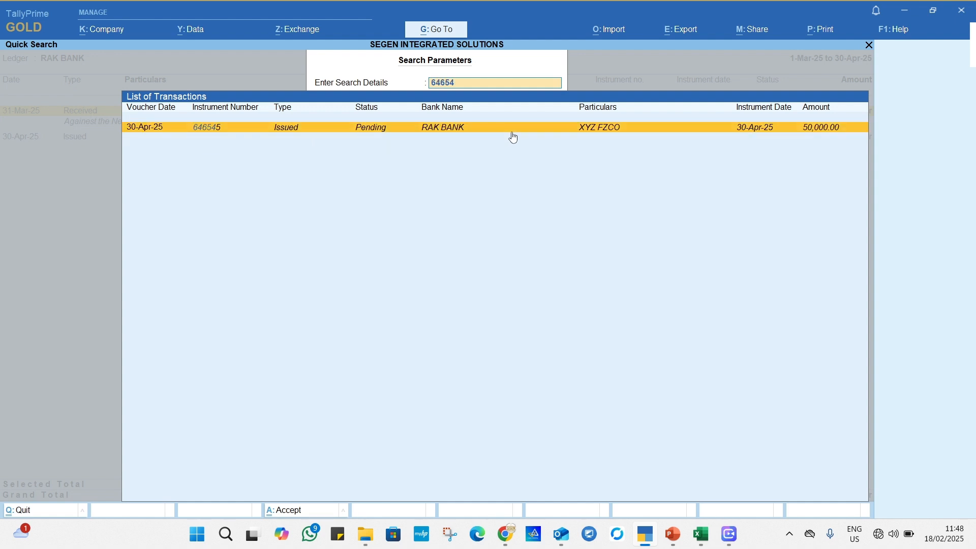
key("Return")
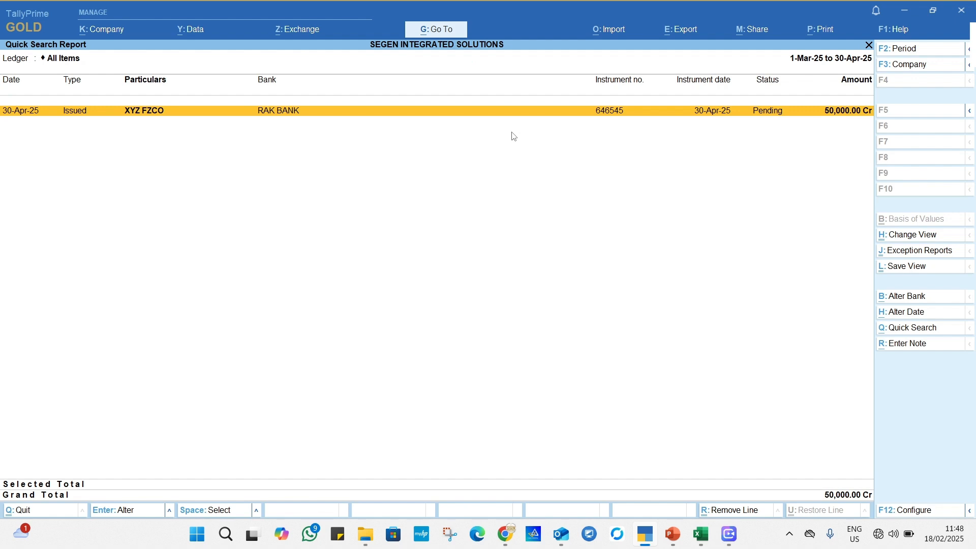
key("Escape")
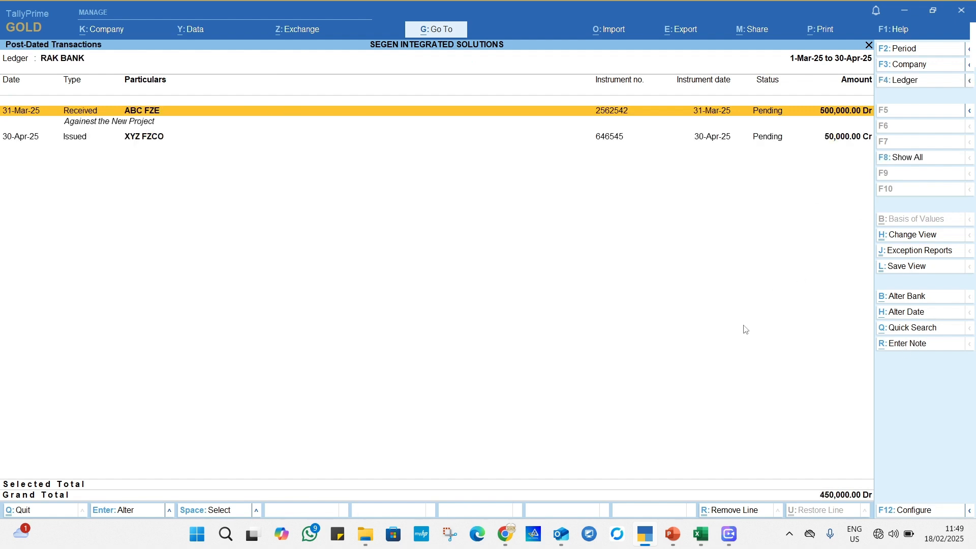
left_click(899, 235)
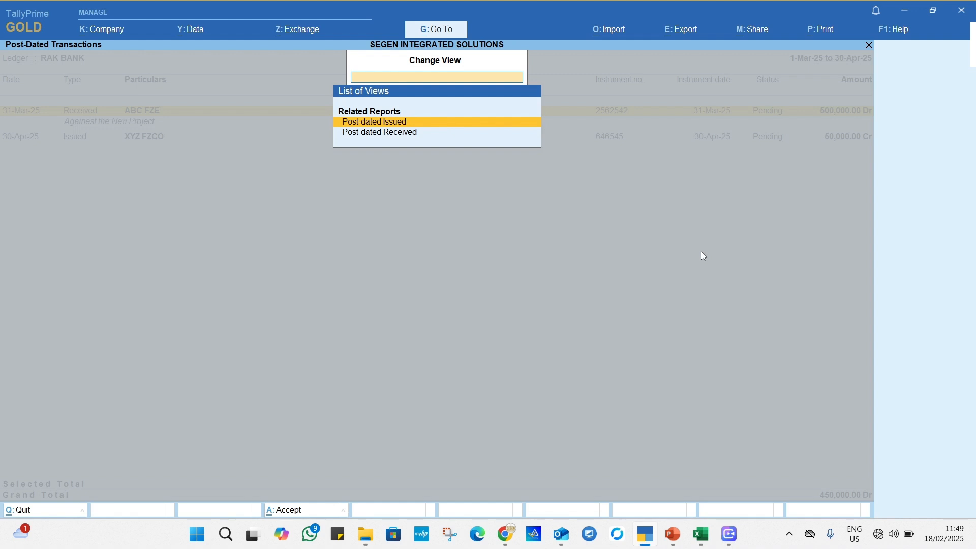
key("Escape")
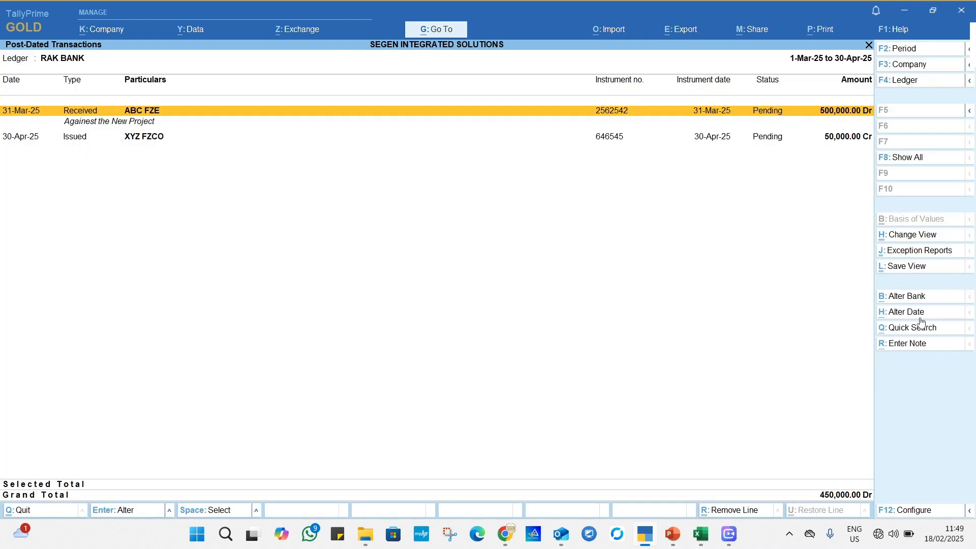
left_click(910, 344)
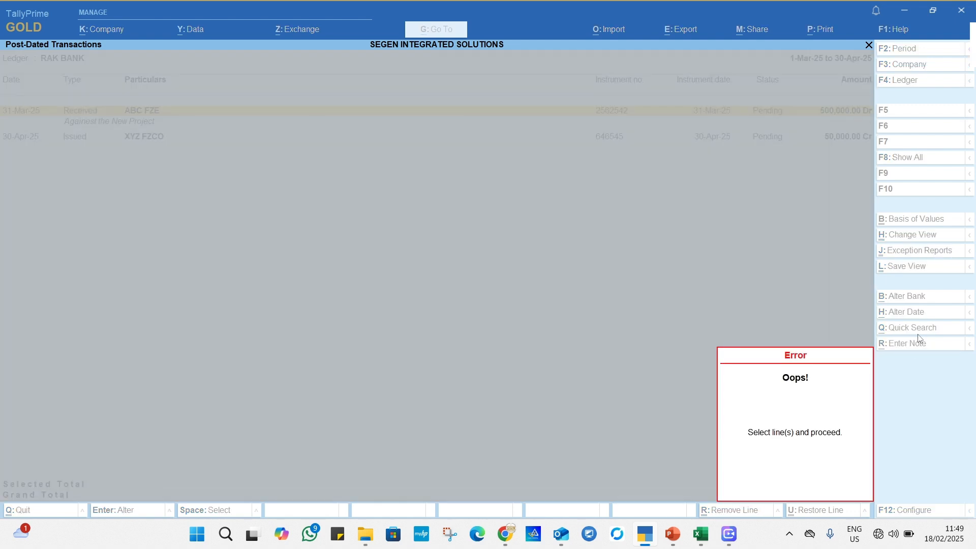
left_click(686, 177)
key("space")
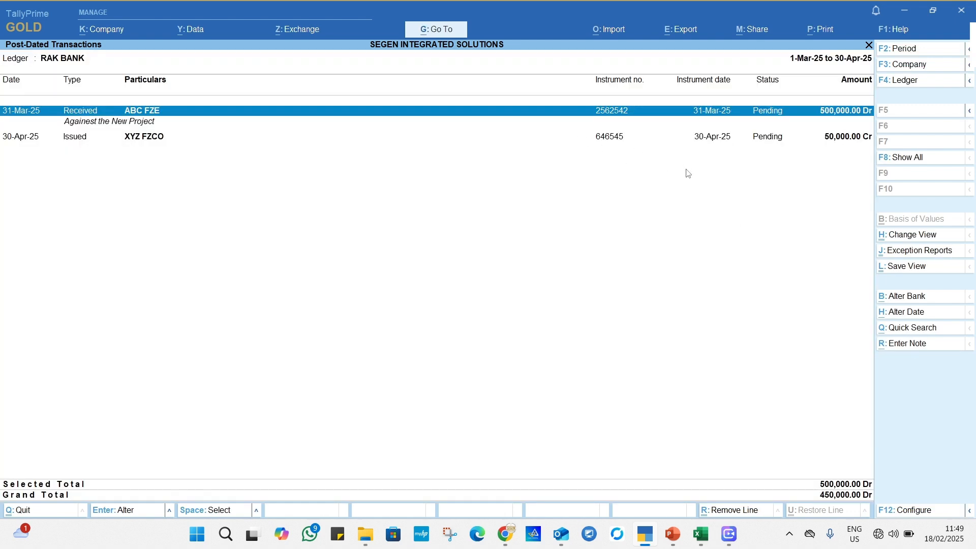
key("space")
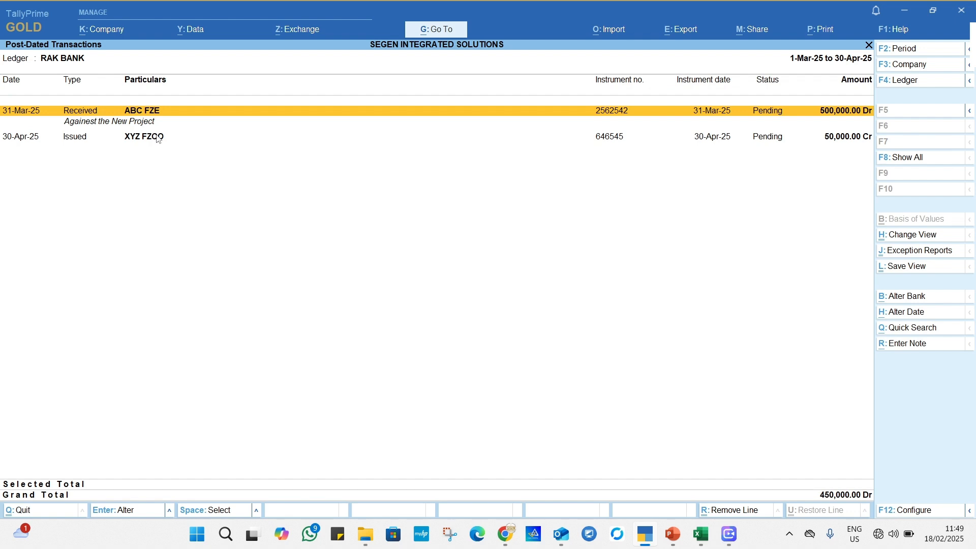
Add the note "Informed the supplier not to present it to the bank until 31-05-2025" to the issued XYZ FZCO cheque.
left_click(158, 137)
key("space")
left_click(909, 346)
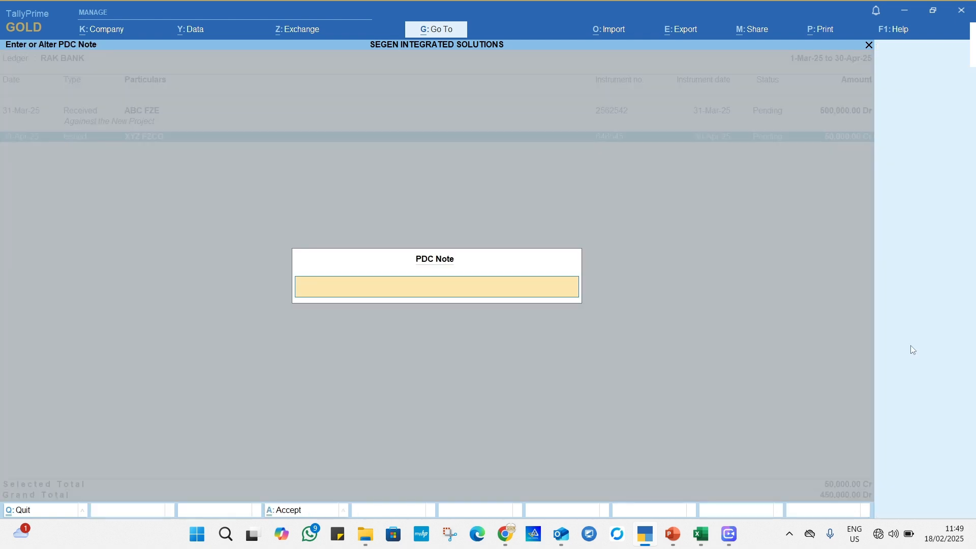
type("Informed the csupplier not to pre")
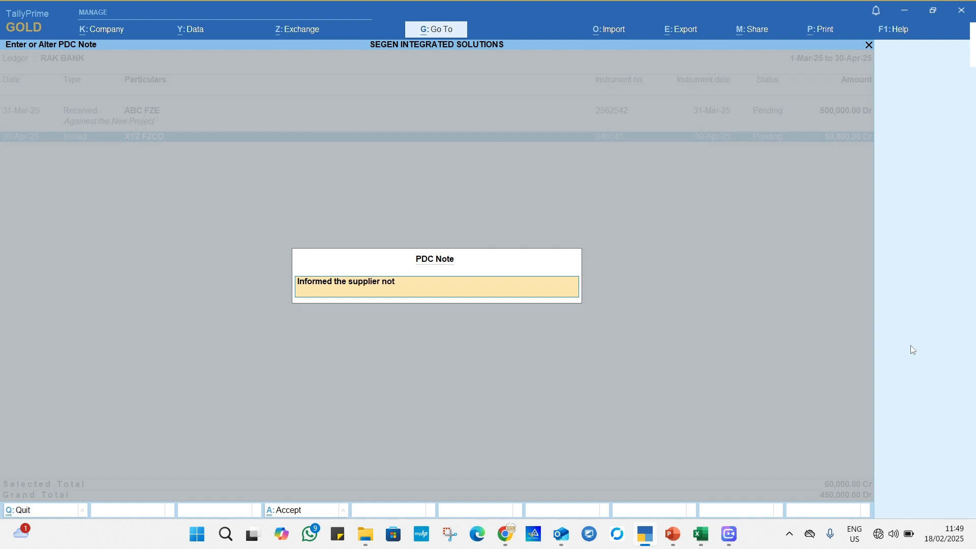
type("ent it to the bank until 31-05-2025")
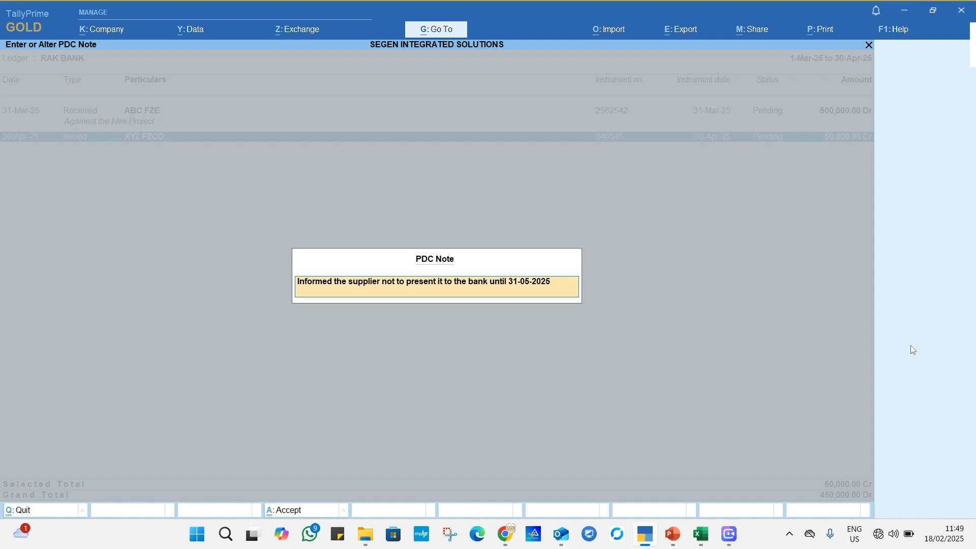
key("Return")
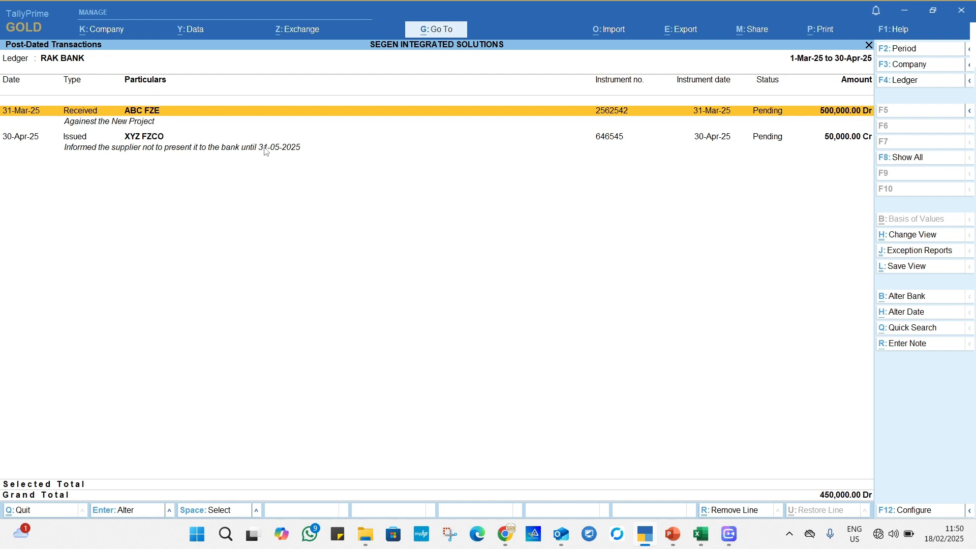
Configure the post-dated transactions report to show the favouring name/received from and issue/receipt date, with stripe view enabled.
left_click(909, 510)
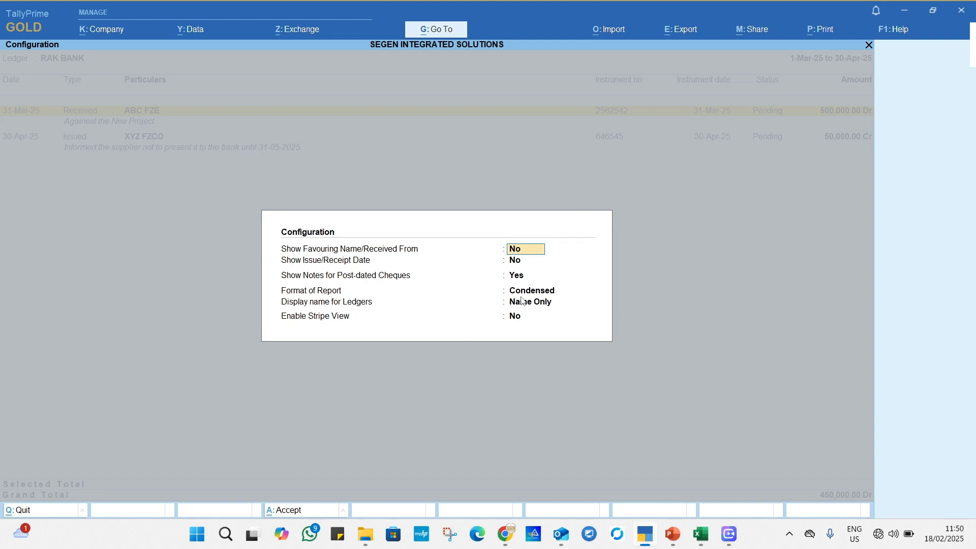
key("y")
key("y")
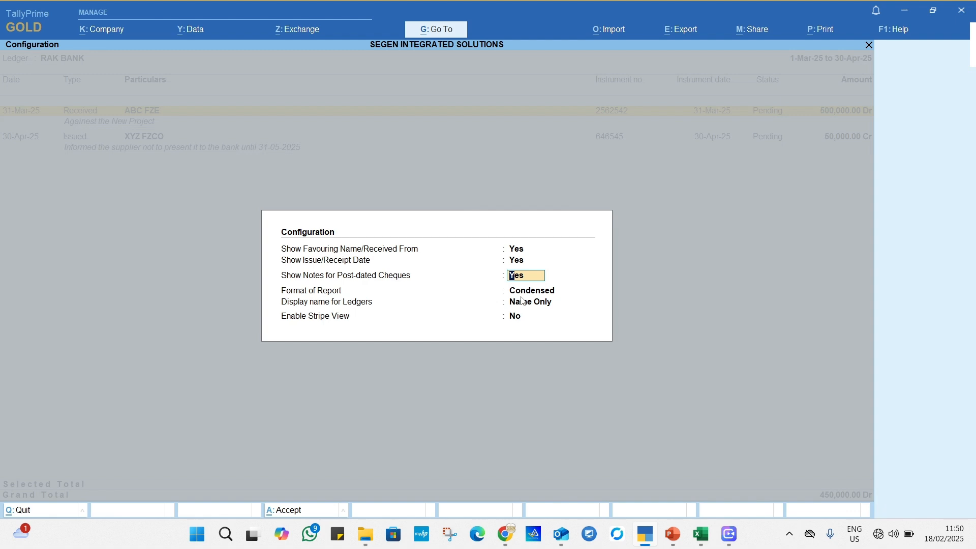
key("Return")
key("Return")
key("Return")
key("Return")
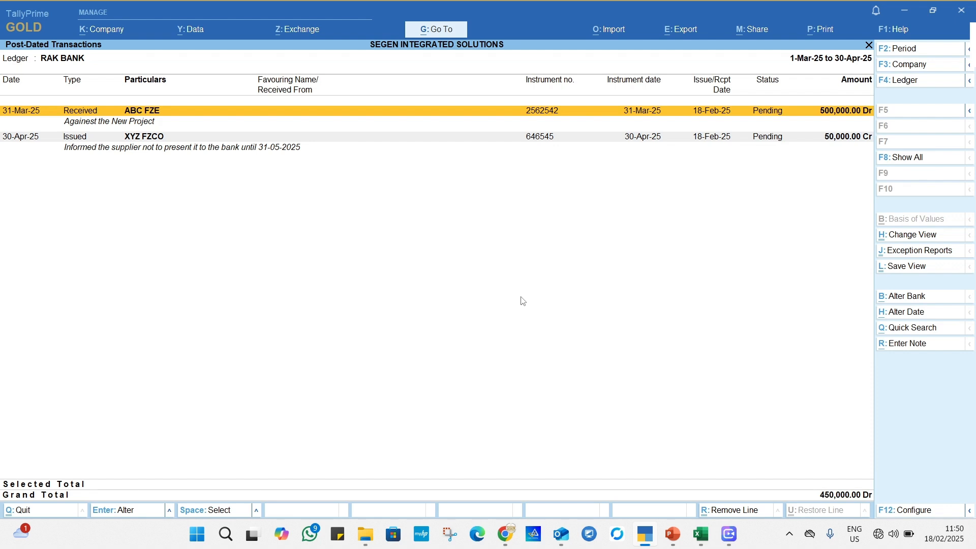
Leave the post-dated reports and the Banking menu, returning to the main Gateway of Tally.
key("Escape")
key("Escape")
key("Escape")
key("Escape")
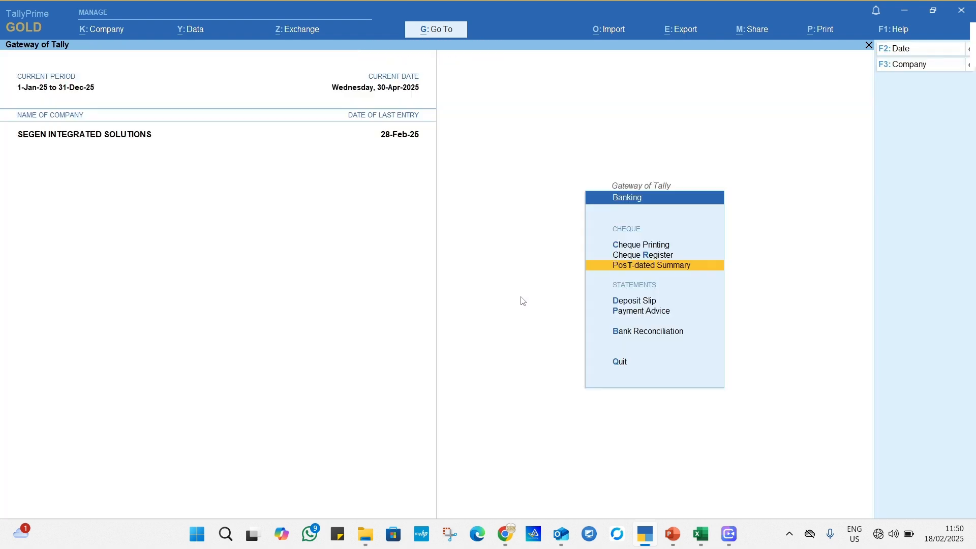
key("Escape")
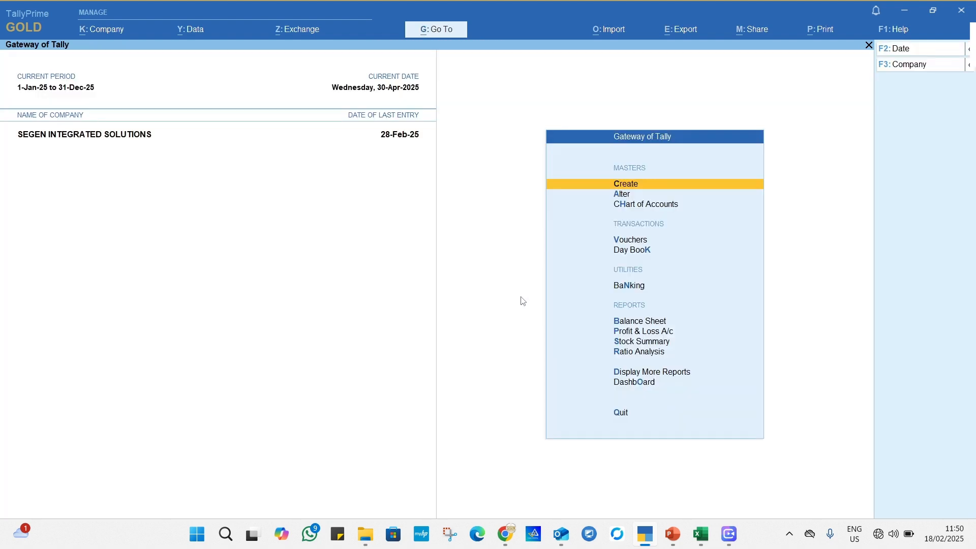